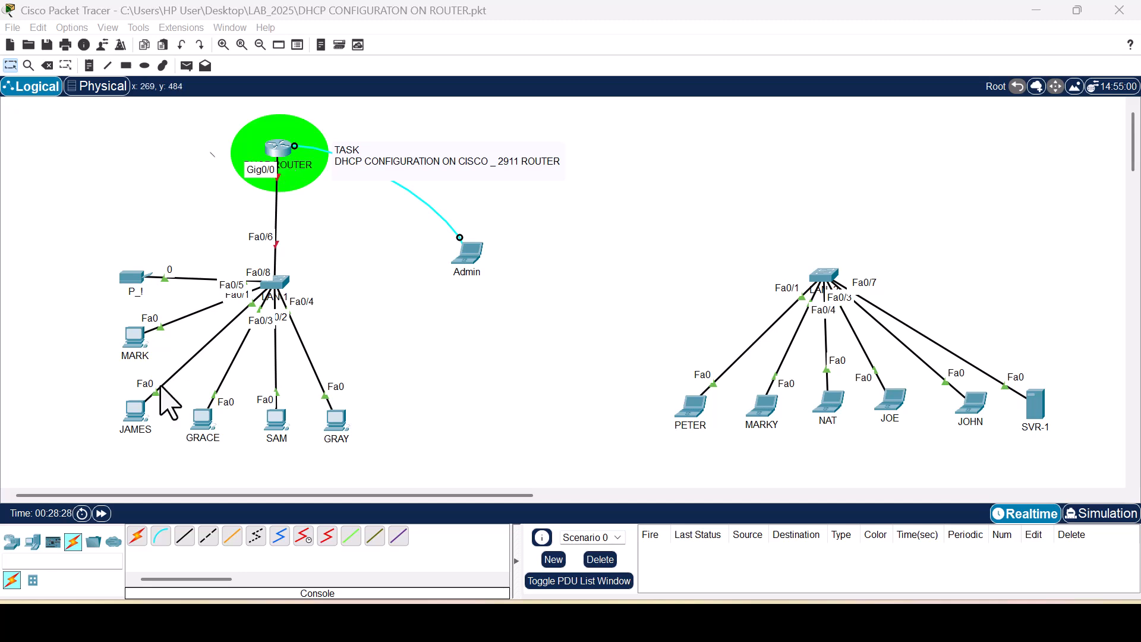
{"action": "left_click", "coordinate": [25, 542]}
{"action": "left_click", "coordinate": [26, 540]}
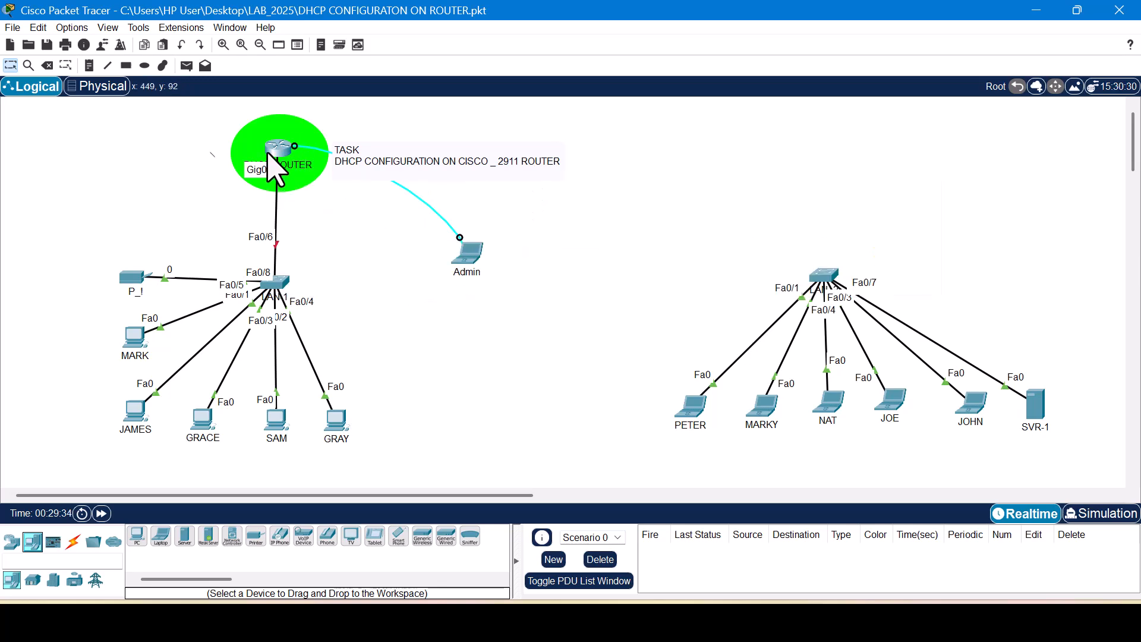
Open a console terminal session to the router from the Admin laptop, using the default port settings
{"action": "mouse_move", "coordinate": [275, 153]}
{"action": "left_click", "coordinate": [473, 261]}
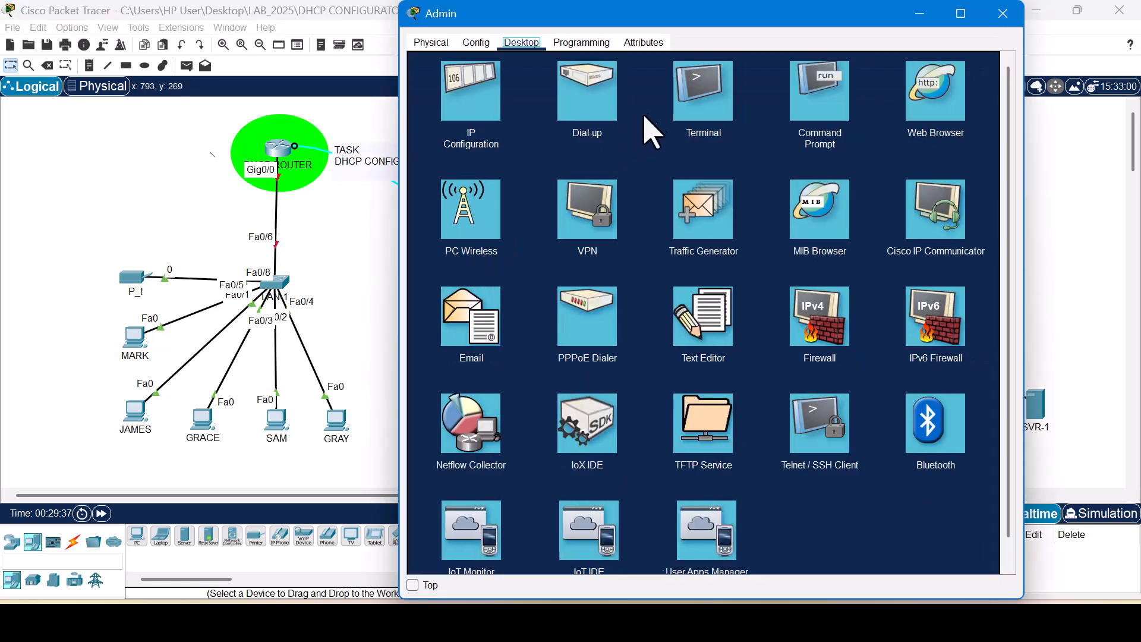
{"action": "left_click", "coordinate": [700, 113]}
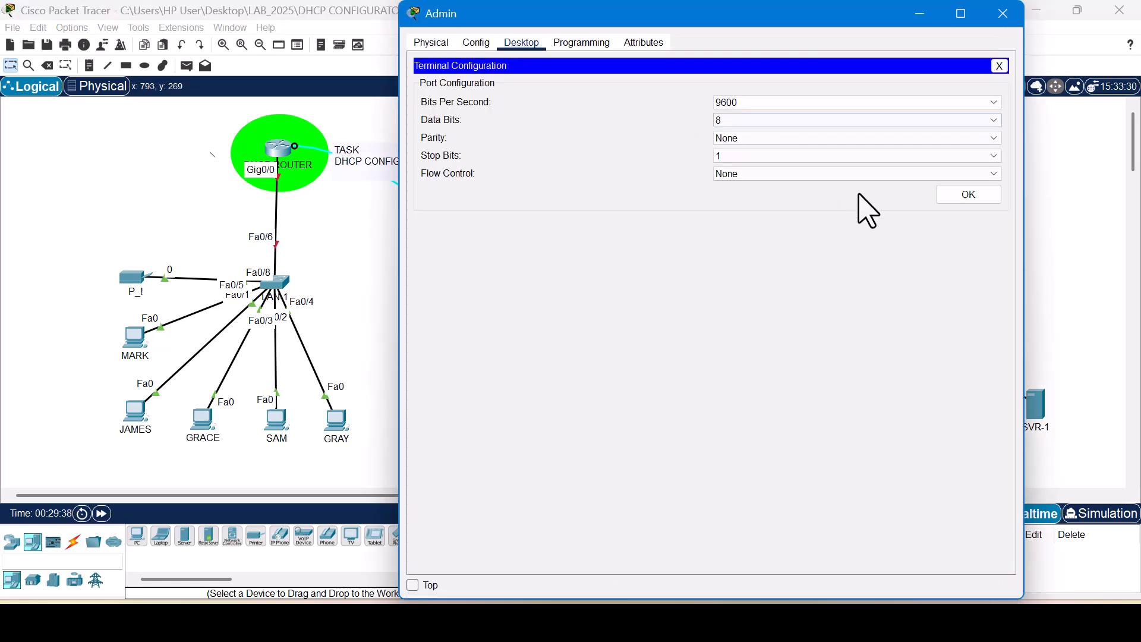
{"action": "left_click", "coordinate": [959, 201]}
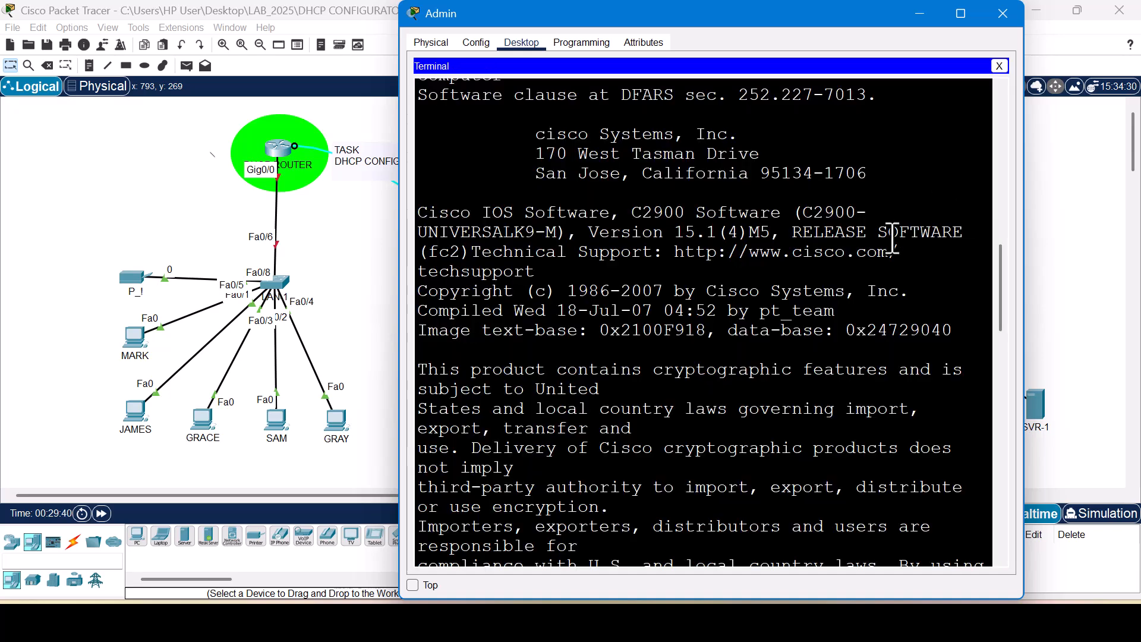
{"action": "scroll", "coordinate": [669, 501], "scroll_direction": "down", "scroll_amount": 2}
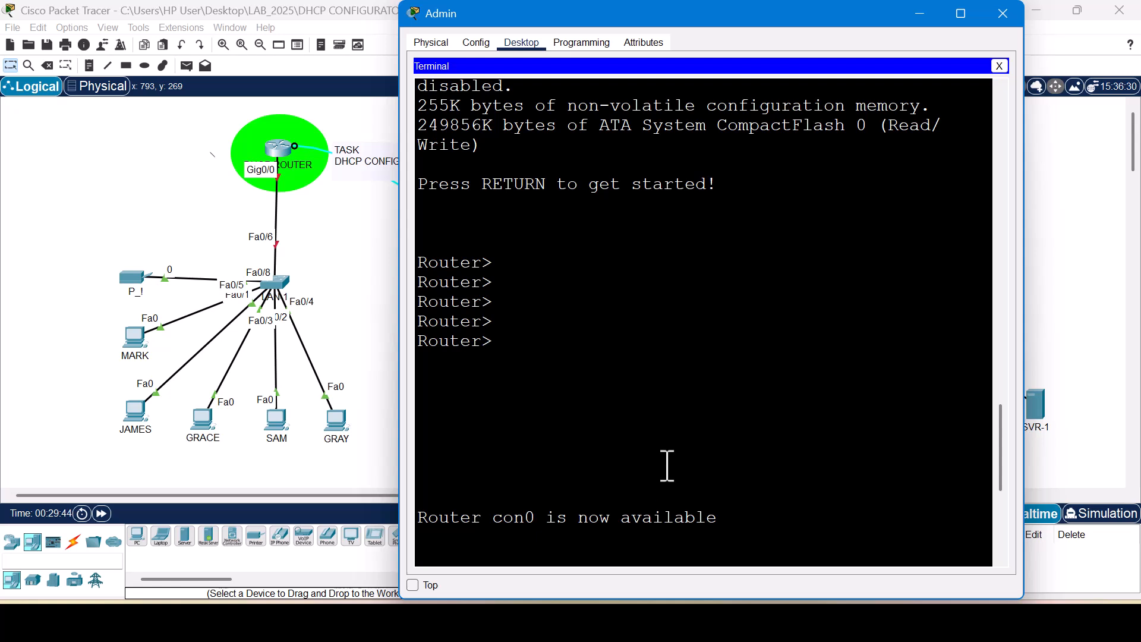
{"action": "key", "text": "Return"}
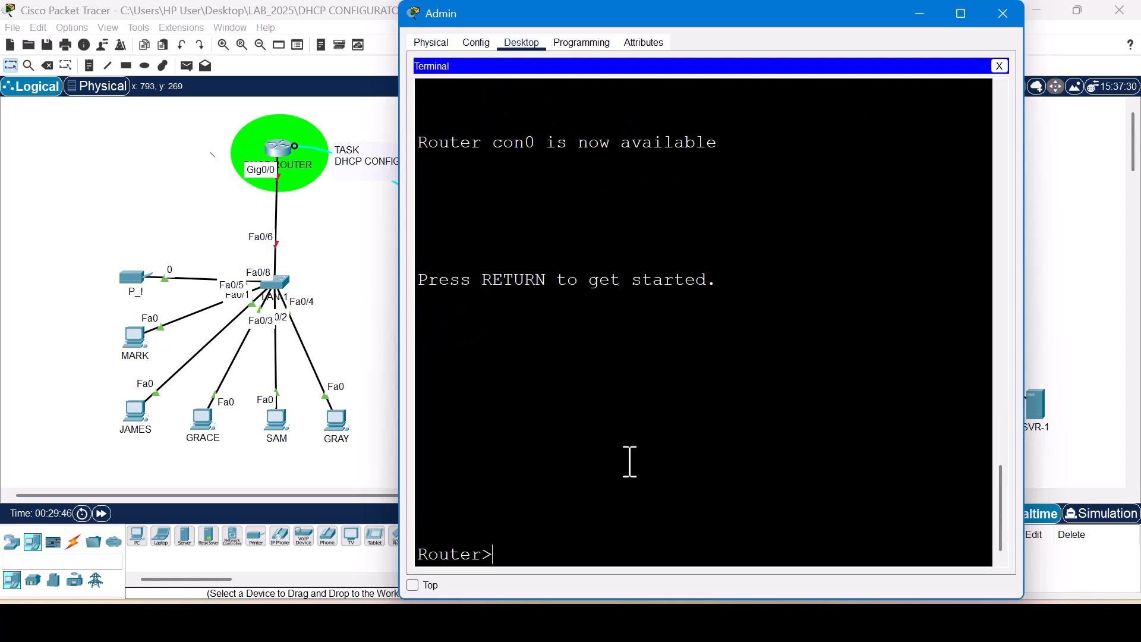
Lower the Admin terminal window on the workspace and bring up fresh router prompts
{"action": "left_click_drag", "start_coordinate": [796, 1], "coordinate": [761, 90]}
{"action": "key", "text": "Return"}
{"action": "key", "text": "Return"}
{"action": "key", "text": "Return"}
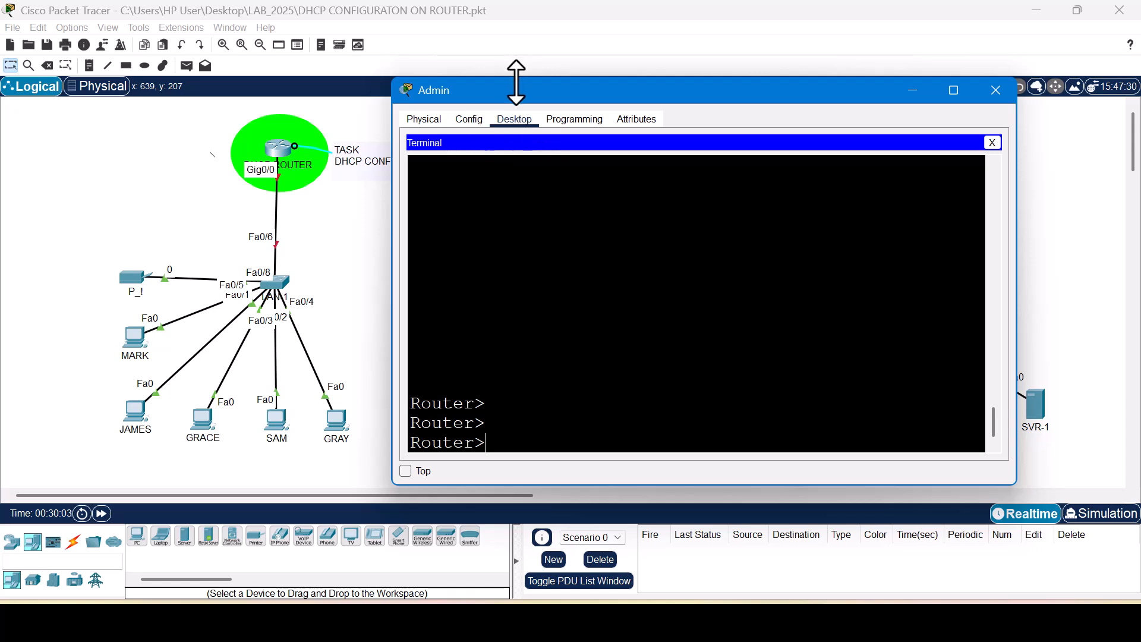
{"action": "left_click_drag", "start_coordinate": [522, 94], "coordinate": [550, 110]}
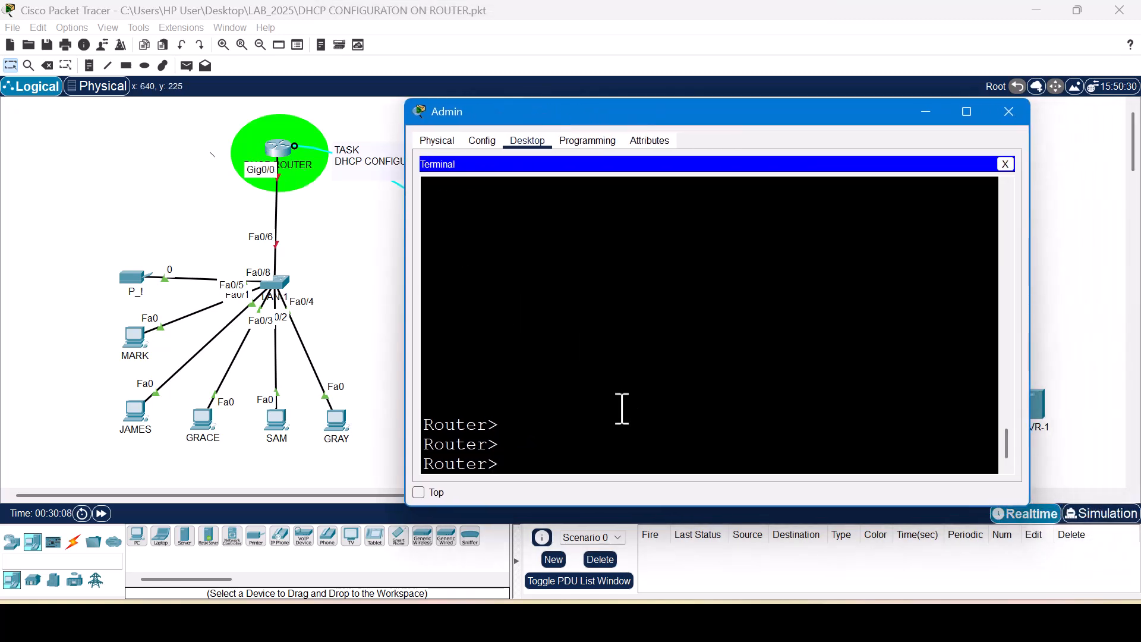
Enter privileged mode on the router and switch to global configuration mode
{"action": "type", "text": "EN"}
{"action": "key", "text": "Return"}
{"action": "type", "text": "CONF "}
{"action": "type", "text": "T"}
{"action": "key", "text": "Return"}
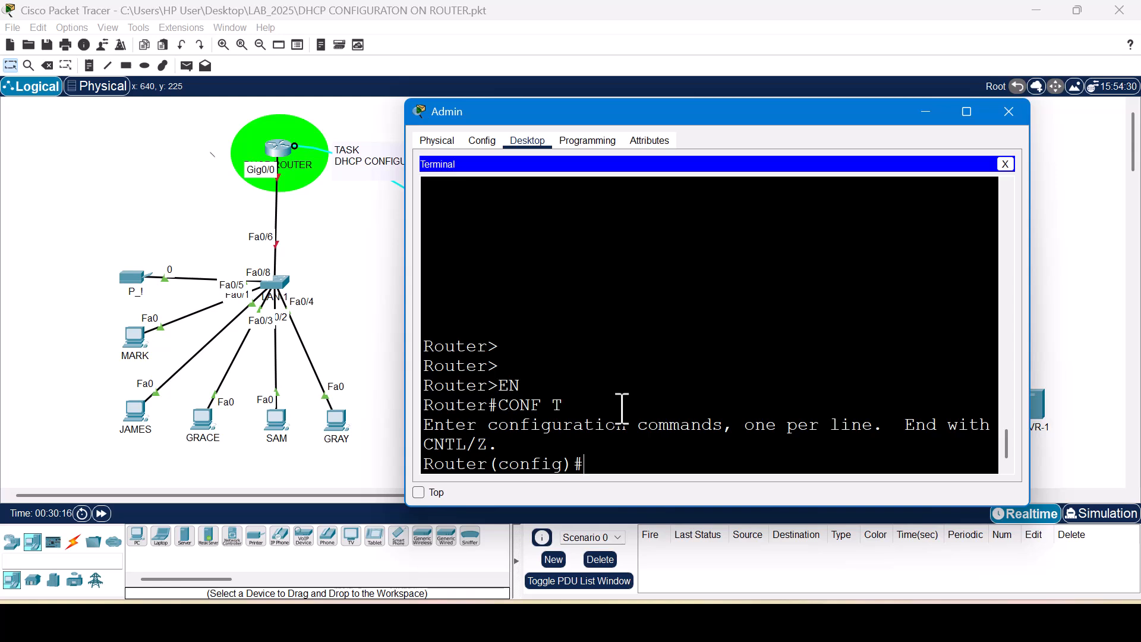
Set the router's hostname to DHCP_R1
{"action": "type", "text": "hostname DHCP"}
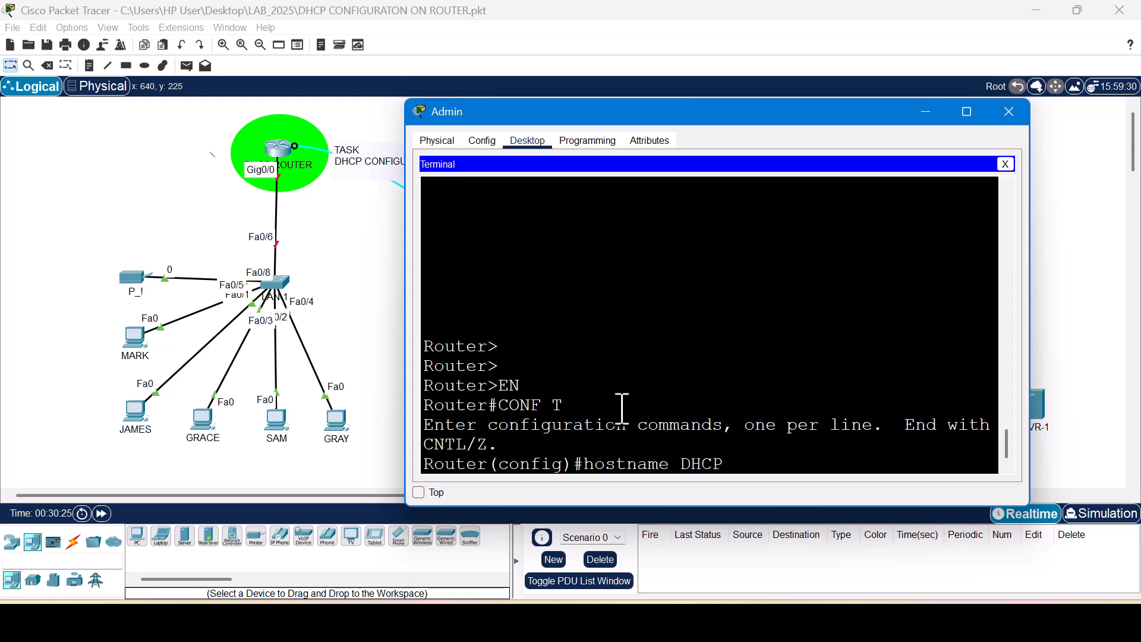
{"action": "type", "text": "_R1"}
{"action": "key", "text": "Return"}
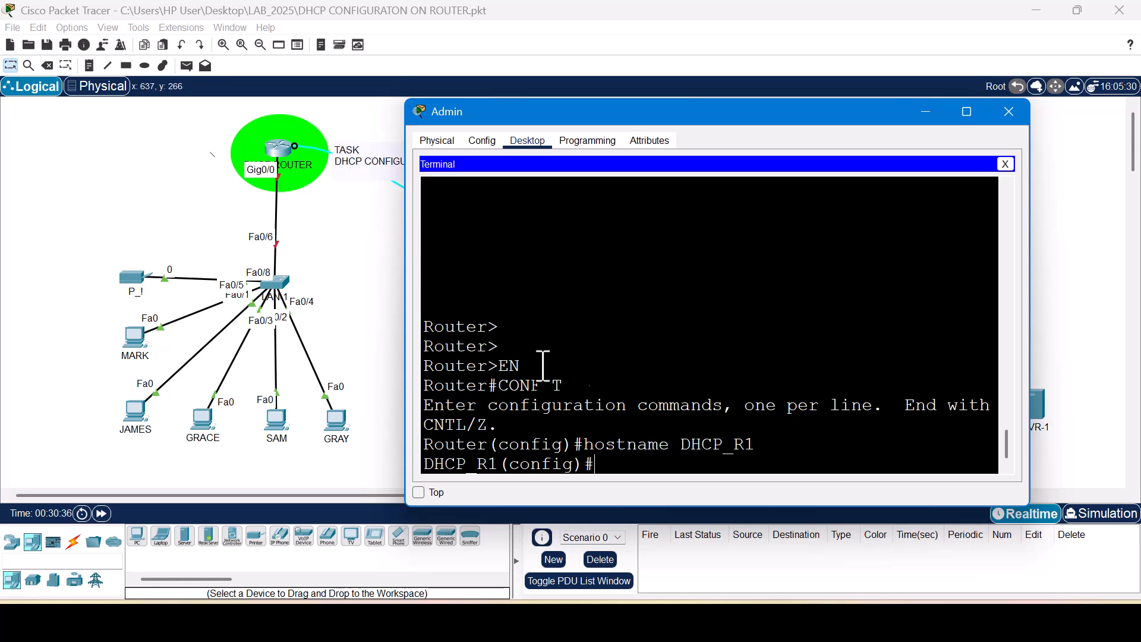
Assign IP address 192.168.1.1 with subnet mask 255.255.255.0 to the router's interface G0/0
{"action": "type", "text": "int G"}
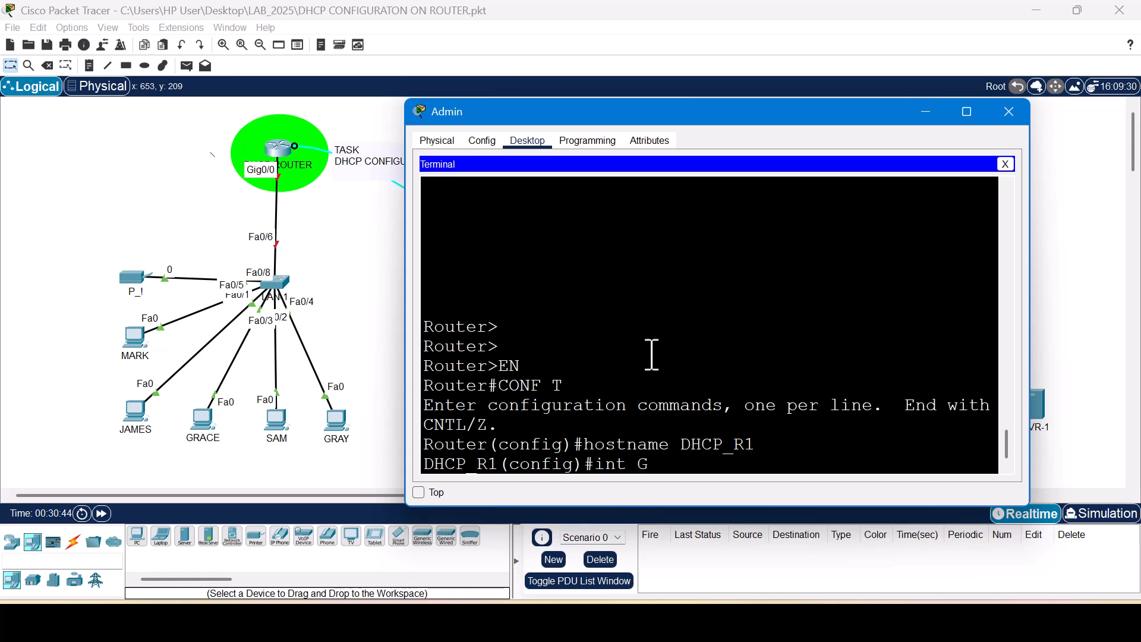
{"action": "type", "text": "0/0"}
{"action": "key", "text": "Return"}
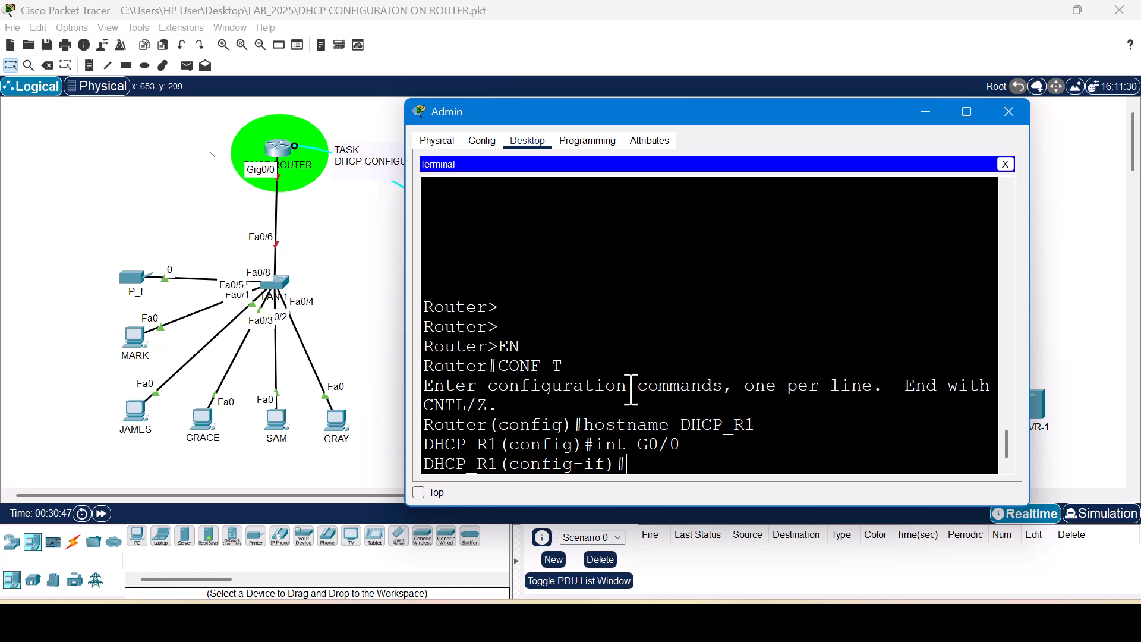
{"action": "left_click_drag", "start_coordinate": [684, 444], "coordinate": [658, 466]}
{"action": "left_click", "coordinate": [654, 466]}
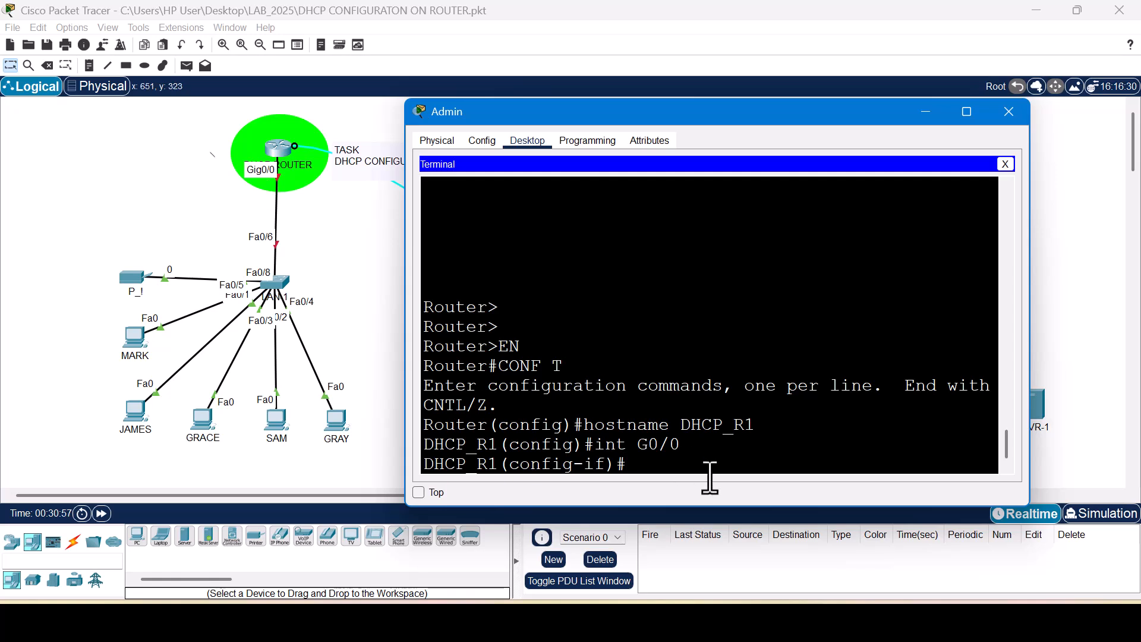
{"action": "type", "text": "ip add "}
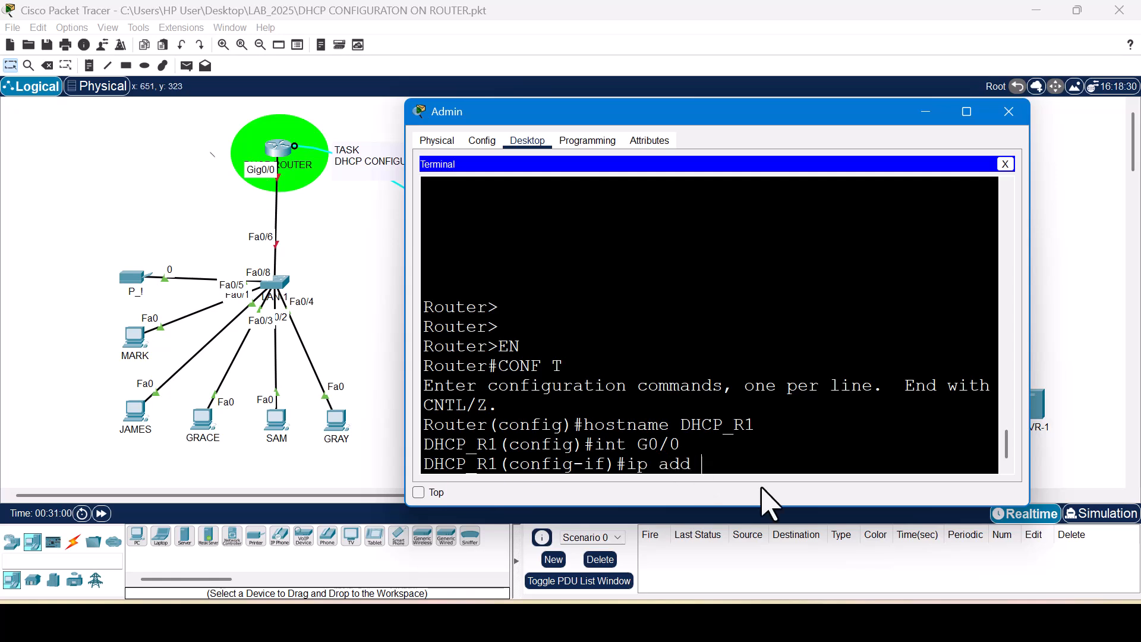
{"action": "type", "text": "192.168.1.1"}
{"action": "type", "text": "255.255.2"}
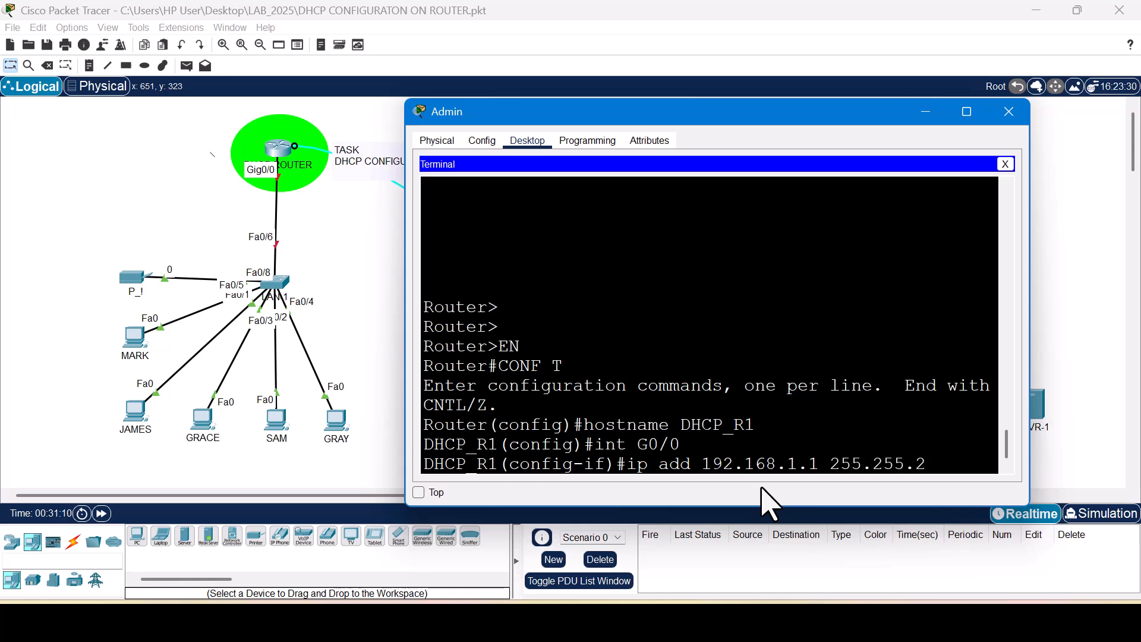
{"action": "type", "text": "55.0"}
{"action": "key", "text": "Return"}
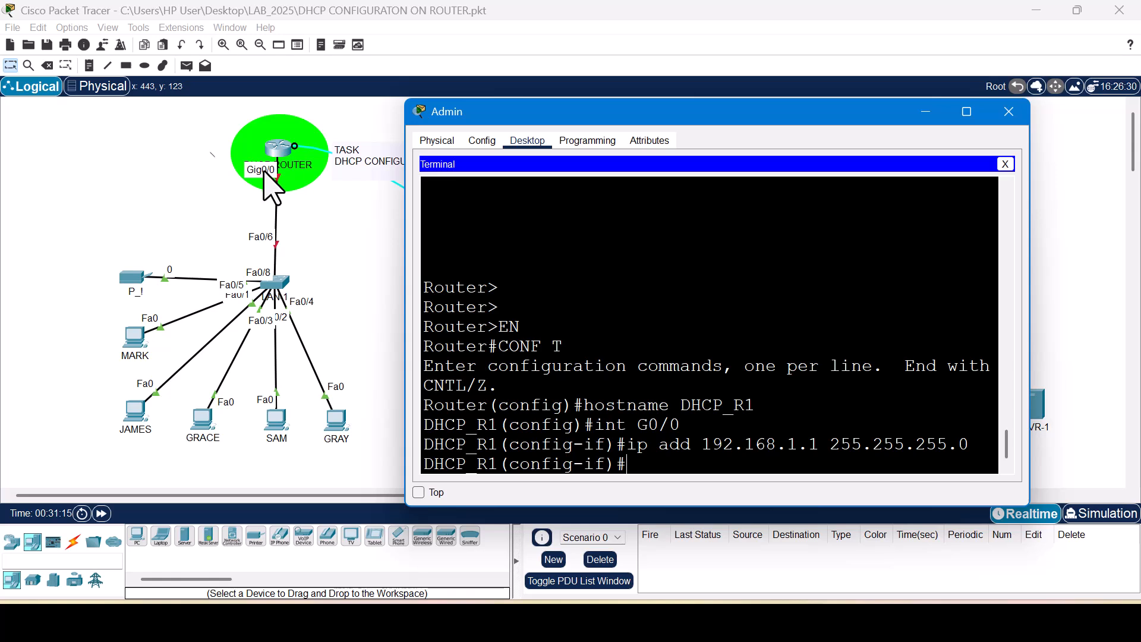
Enable interface G0/0 with the no shutdown command and check its reported link state
{"action": "type", "text": "no sh"}
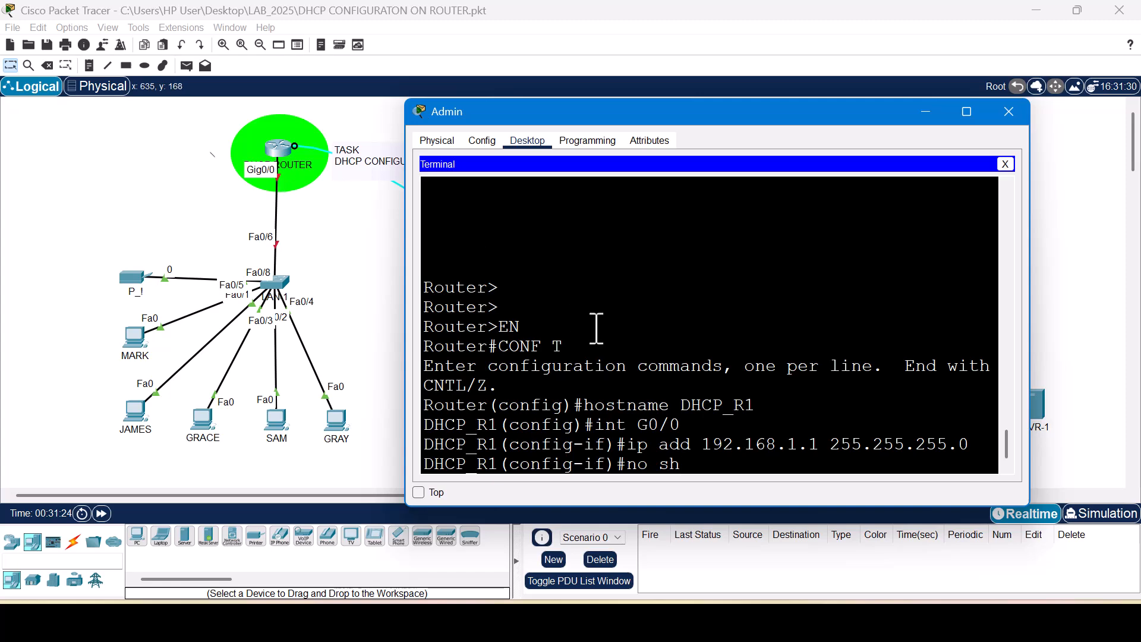
{"action": "key", "text": "Return"}
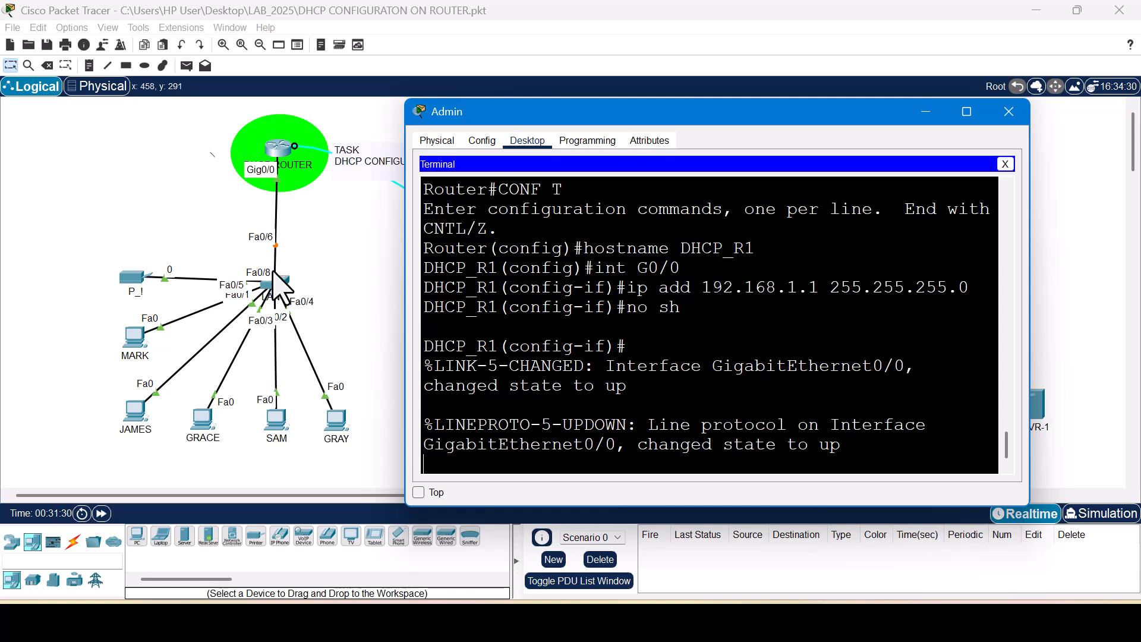
{"action": "key", "text": "Return"}
{"action": "key", "text": "Return"}
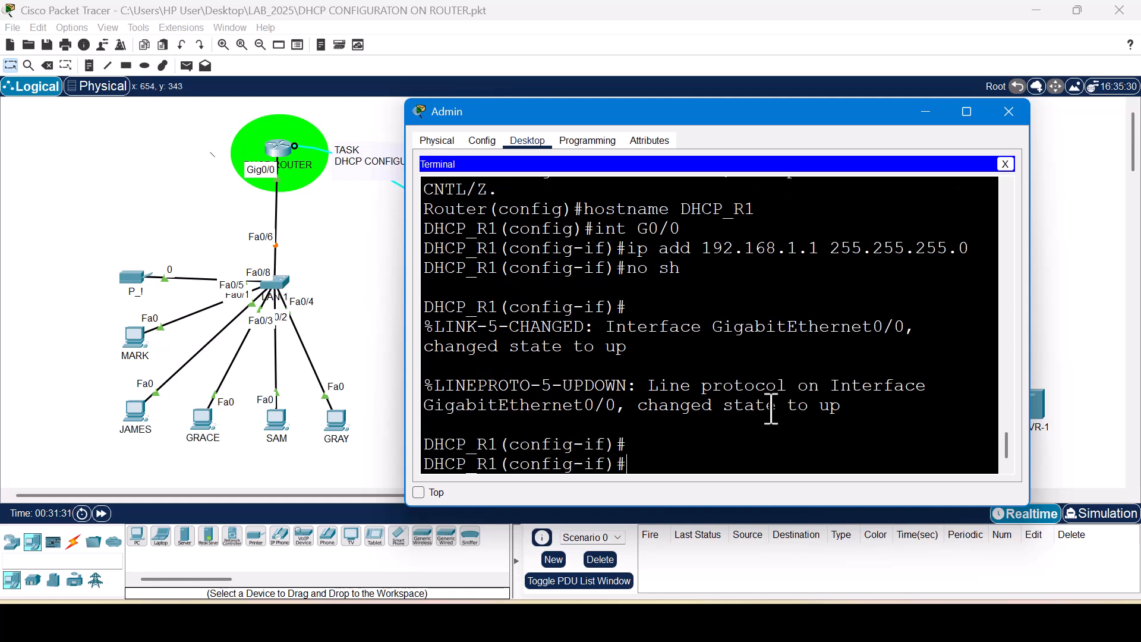
{"action": "left_click_drag", "start_coordinate": [724, 408], "coordinate": [844, 411]}
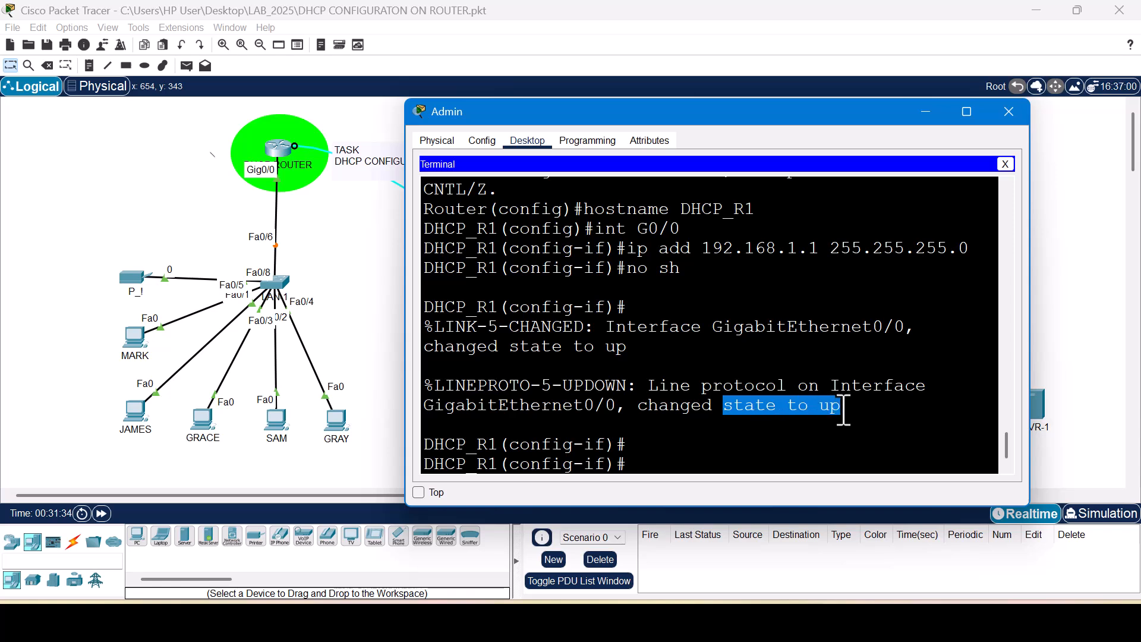
{"action": "left_click", "coordinate": [670, 448]}
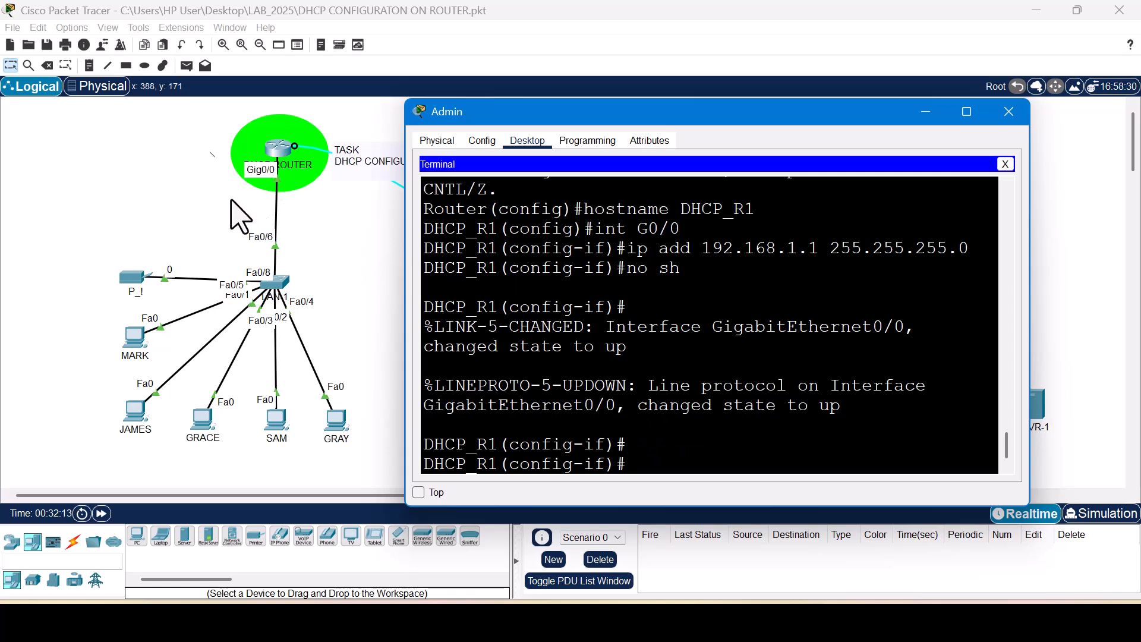
{"action": "left_click", "coordinate": [240, 217]}
{"action": "left_click", "coordinate": [108, 65]}
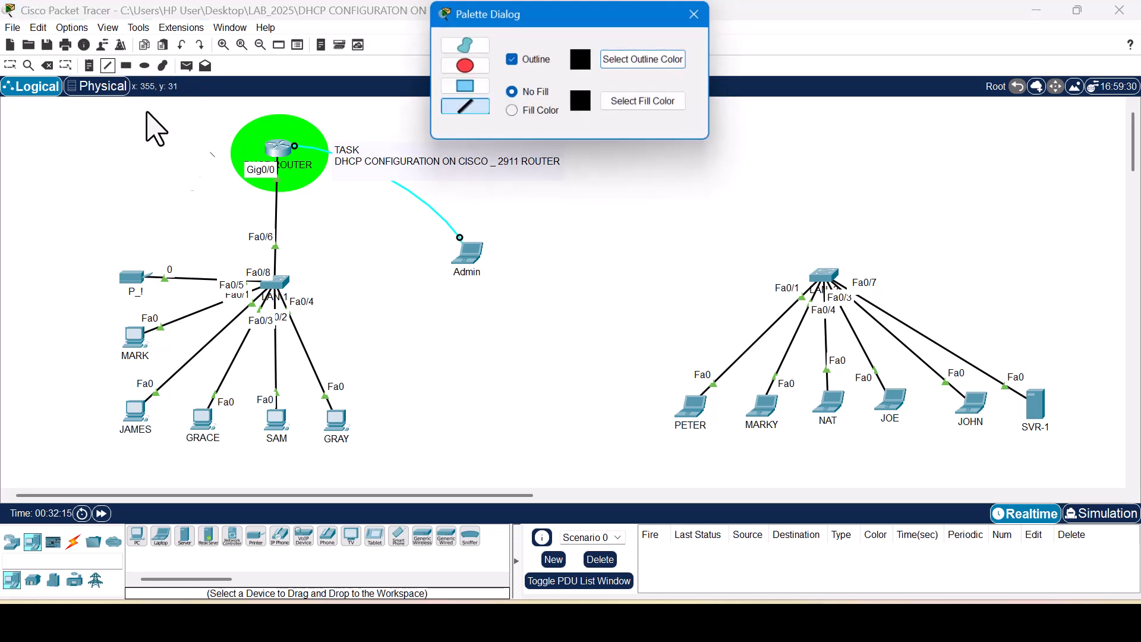
{"action": "left_click", "coordinate": [696, 13]}
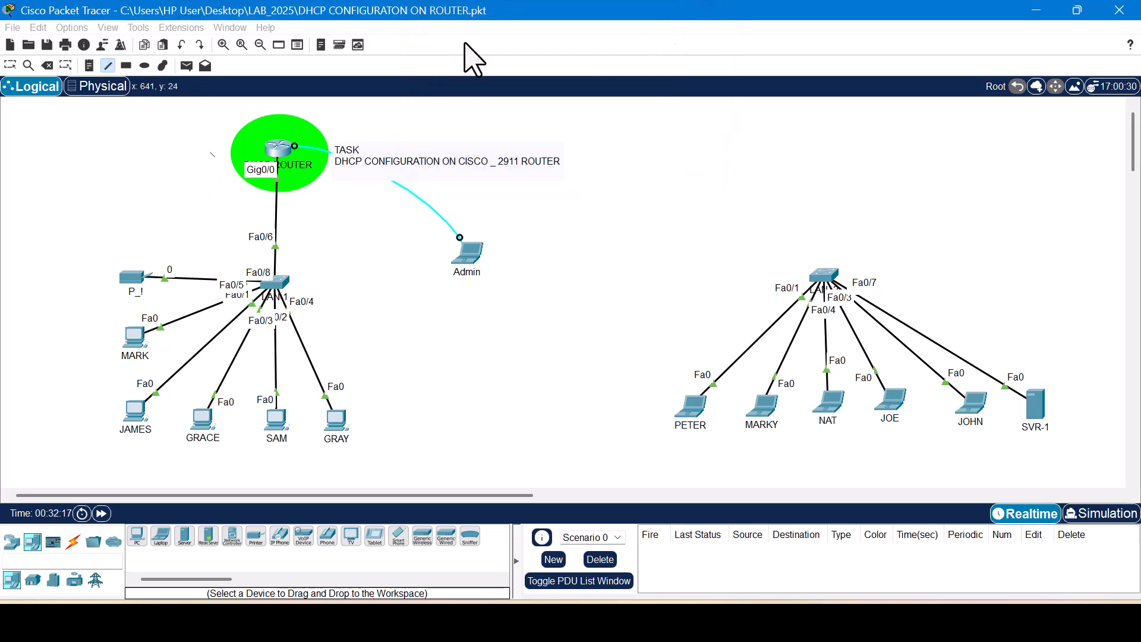
Add a workspace note reading 192.168.1.1 and place it beside the link just below the router's Gig0/0 label
{"action": "left_click", "coordinate": [90, 66]}
{"action": "left_click", "coordinate": [229, 204]}
{"action": "type", "text": "192.168.1.1"}
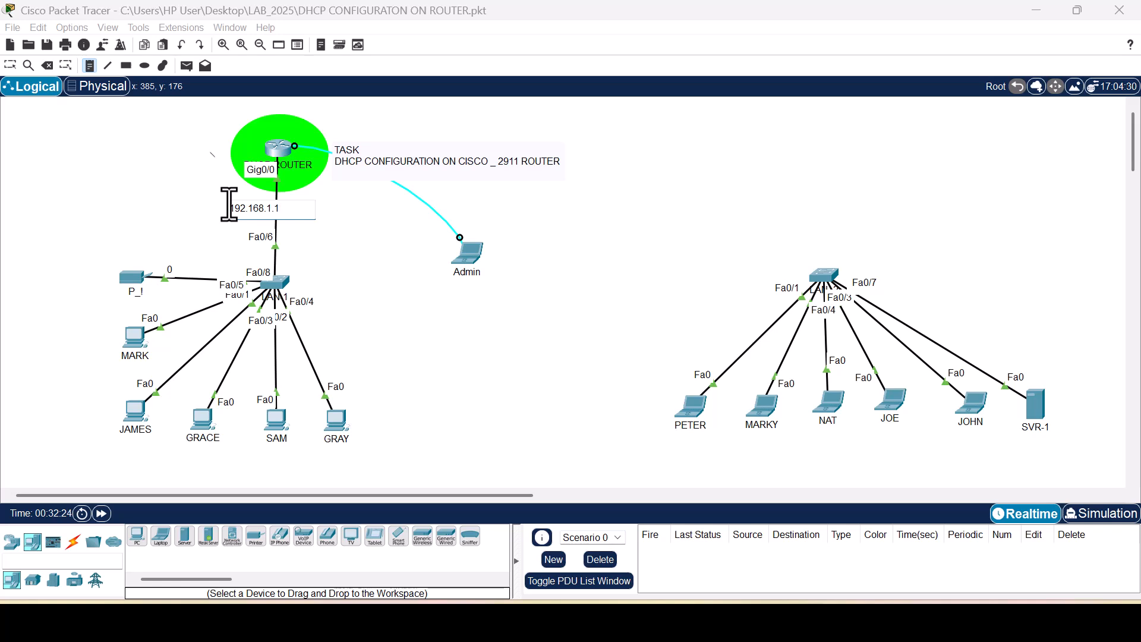
{"action": "left_click", "coordinate": [403, 278]}
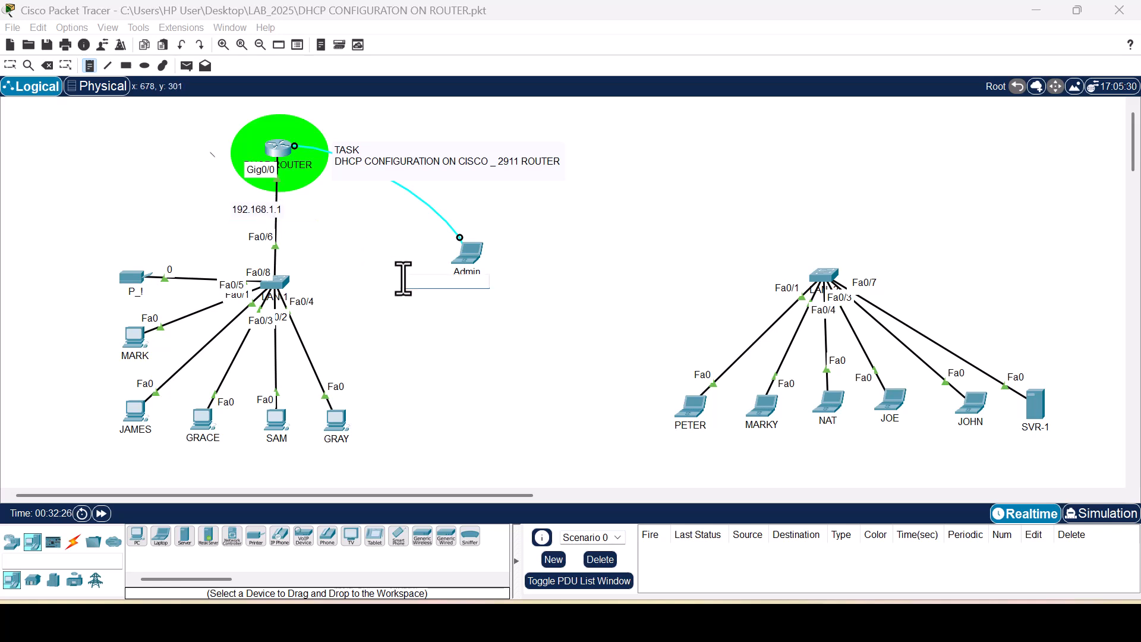
{"action": "key", "text": "Escape"}
{"action": "left_click_drag", "start_coordinate": [231, 212], "coordinate": [200, 196]}
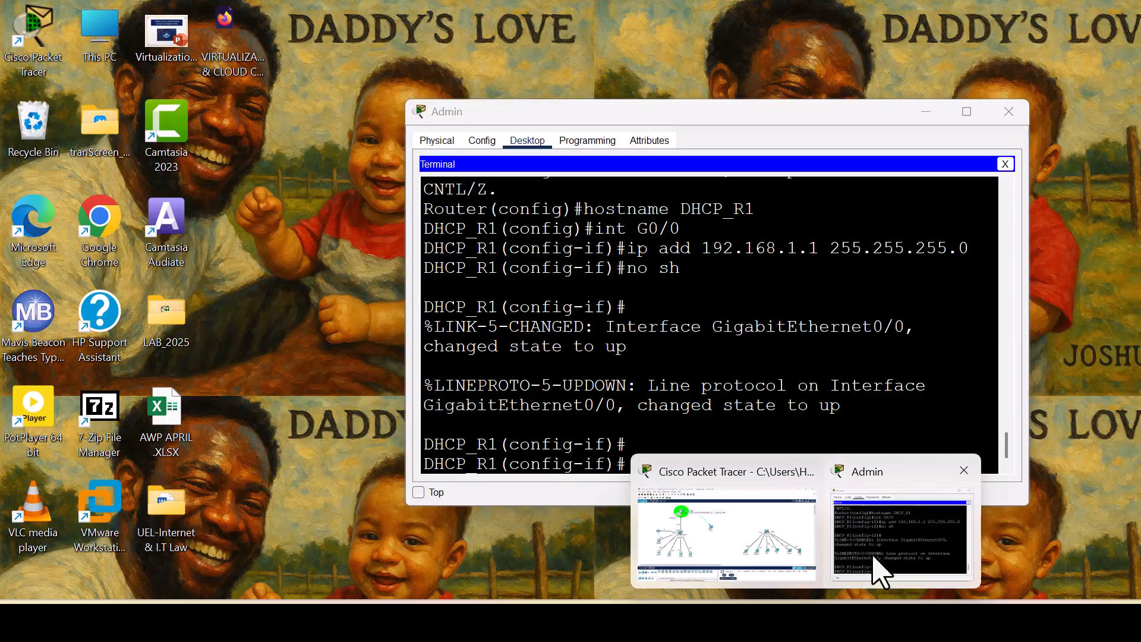
Return to the Admin terminal and create a DHCP pool named net1 on the router
{"action": "left_click", "coordinate": [880, 565]}
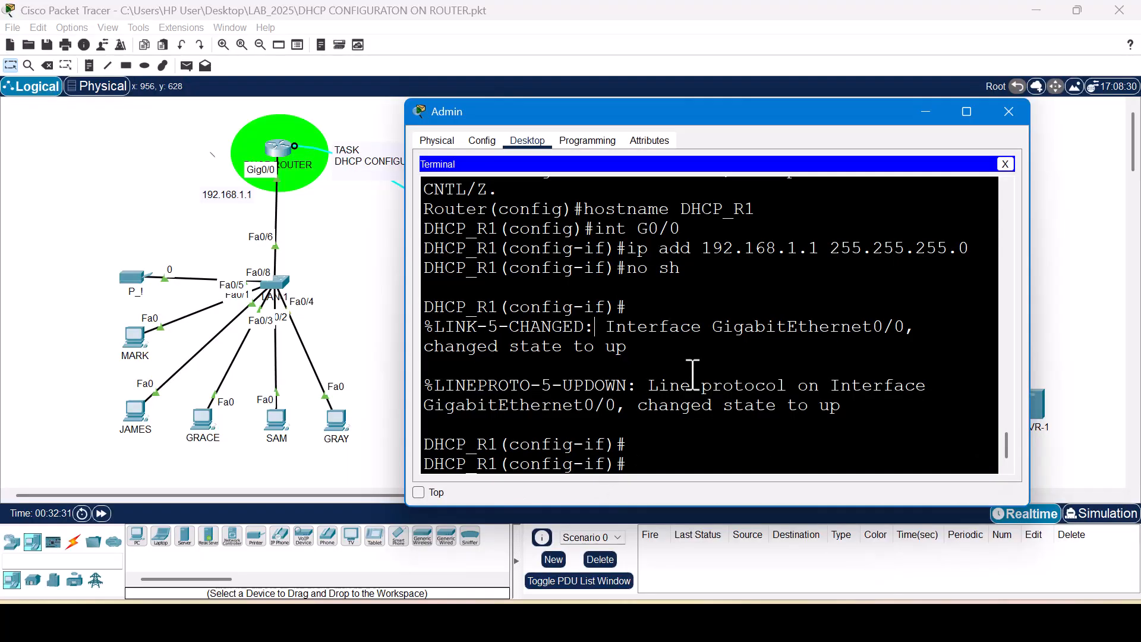
{"action": "key", "text": "Return"}
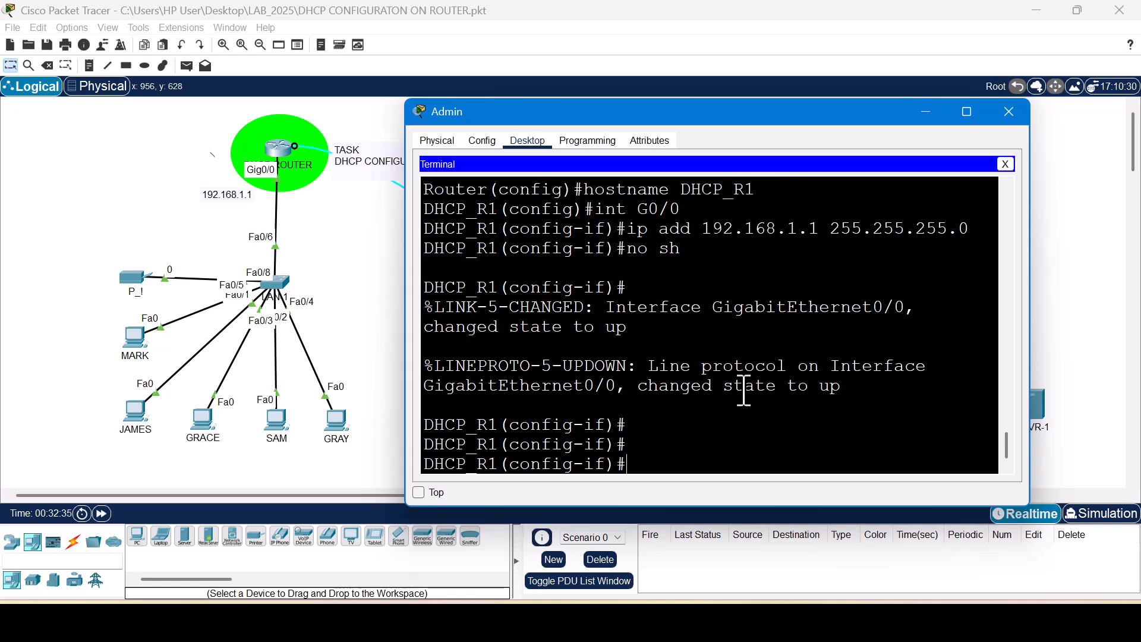
{"action": "type", "text": "ip dhcp pool"}
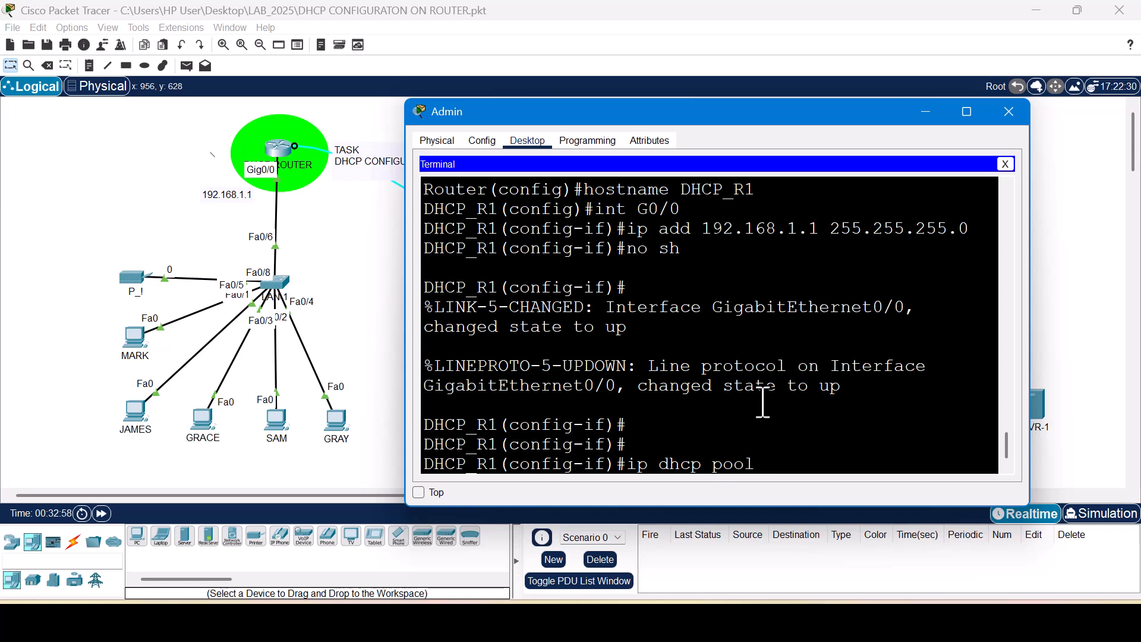
{"action": "type", "text": "net1"}
{"action": "key", "text": "Return"}
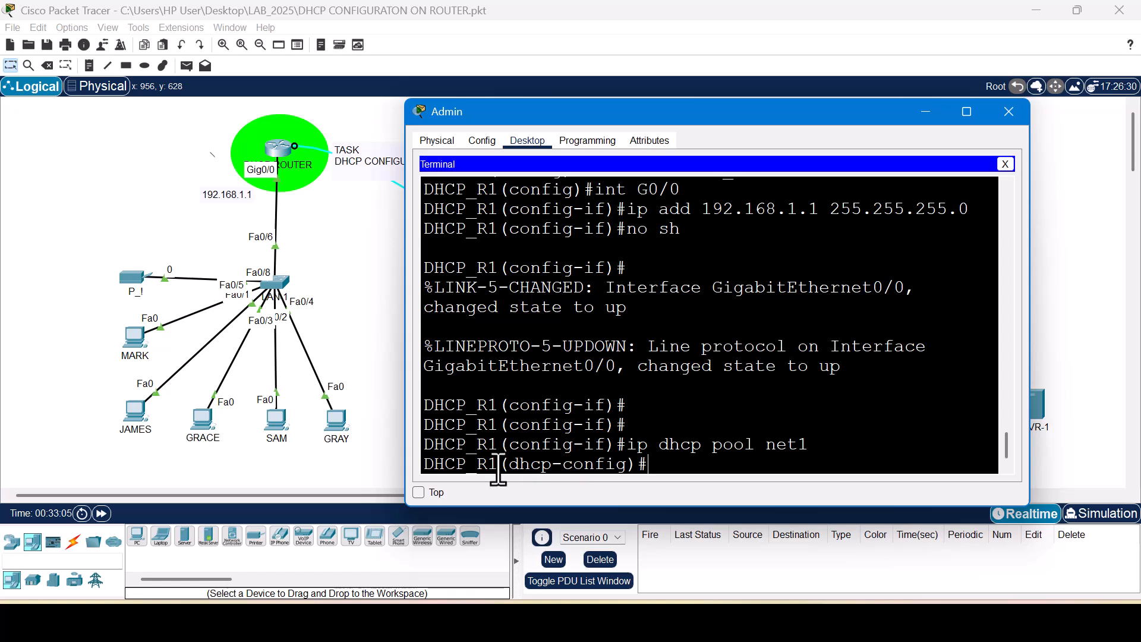
Set the DHCP pool's network to 192.168.1.0 with subnet mask 255.255.255.0
{"action": "left_click_drag", "start_coordinate": [510, 467], "coordinate": [610, 469]}
{"action": "left_click", "coordinate": [654, 466]}
{"action": "type", "text": "rewro"}
{"action": "key", "text": "BackSpace"}
{"action": "key", "text": "BackSpace"}
{"action": "type", "text": "ork "}
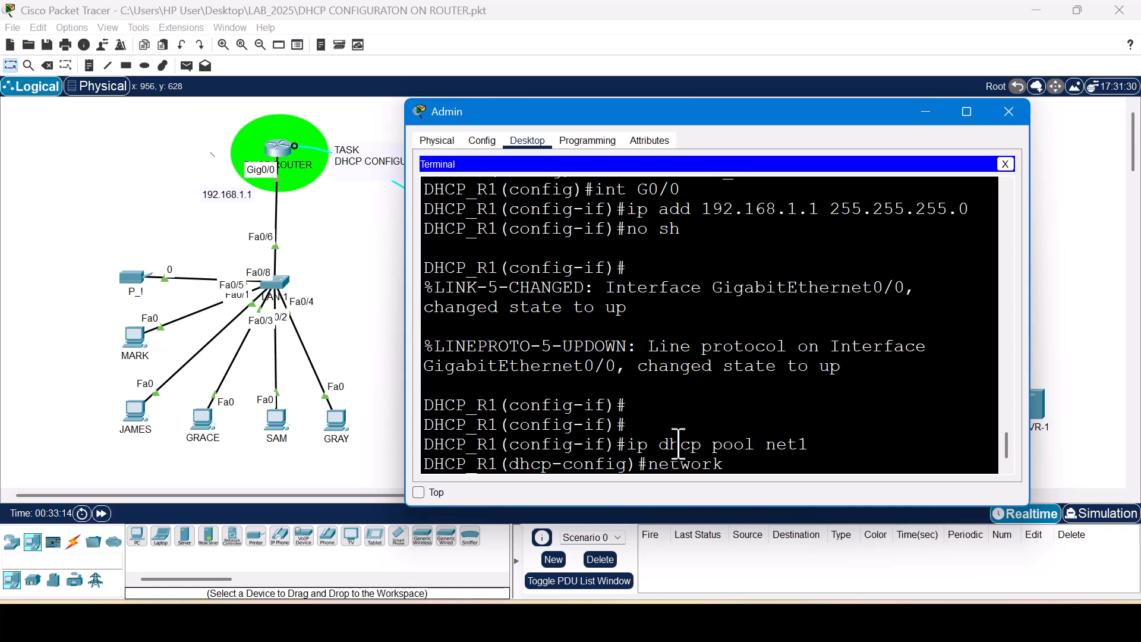
{"action": "type", "text": "192.168.1.0"}
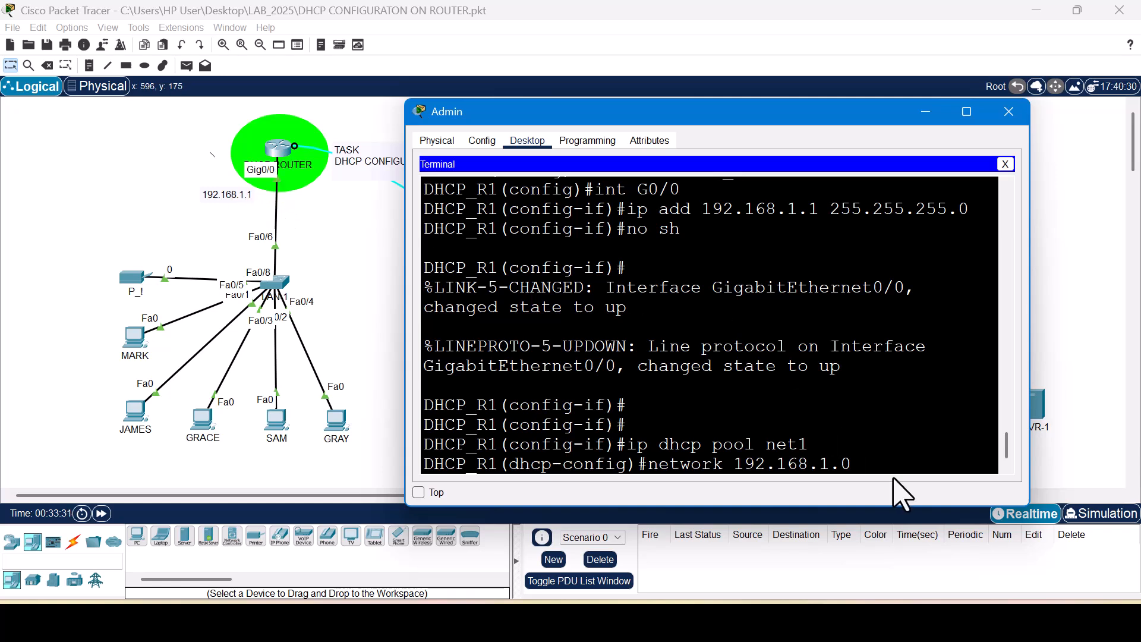
{"action": "type", "text": "255.255.255.0"}
{"action": "key", "text": "Return"}
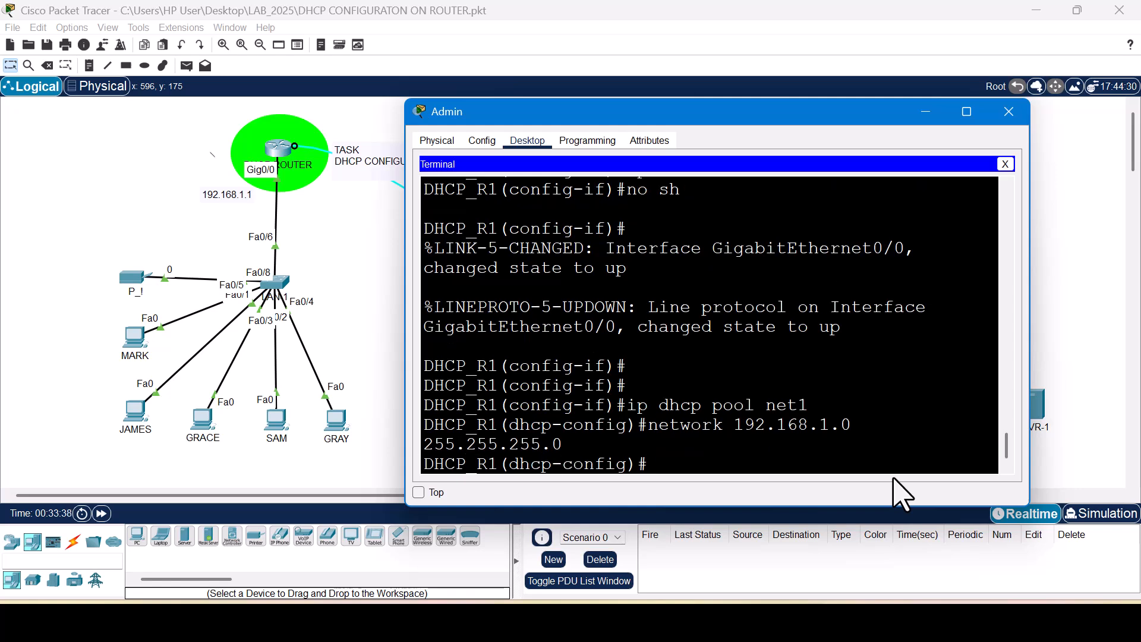
Set the DHCP pool's default router to 192.168.1.1
{"action": "type", "text": "de"}
{"action": "key", "text": "Tab"}
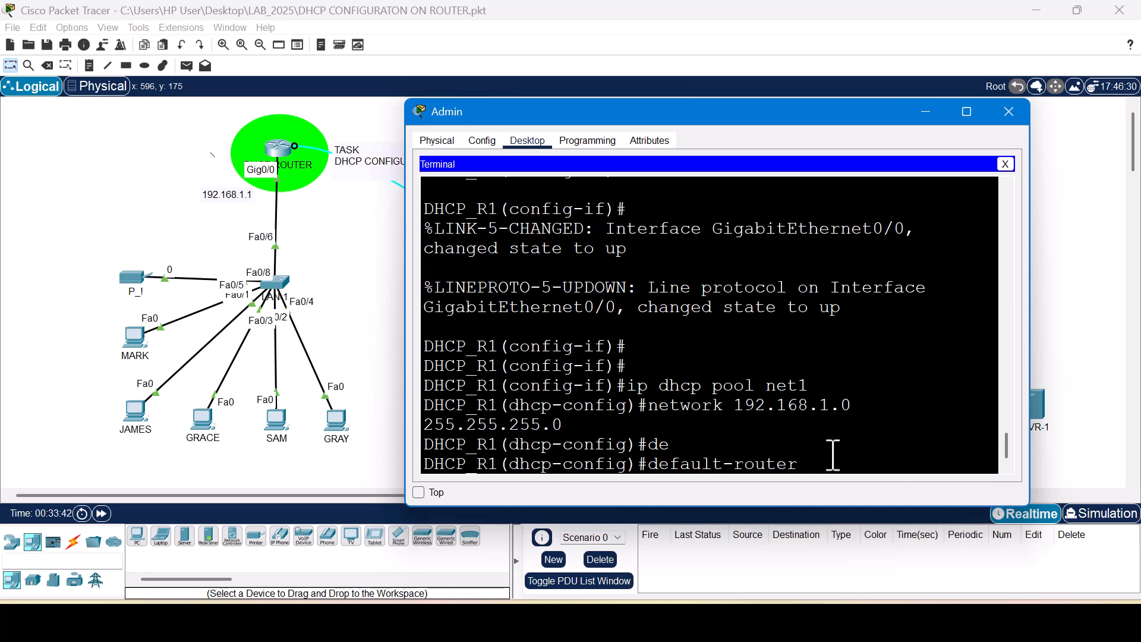
{"action": "type", "text": "192.1568.1.1"}
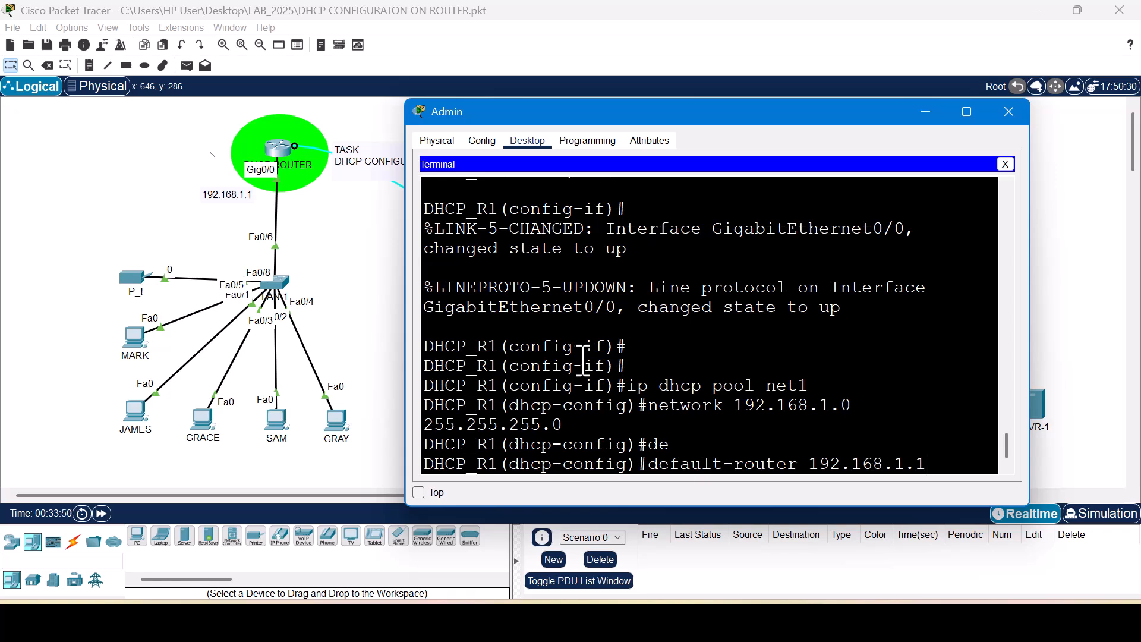
{"action": "key", "text": "Return"}
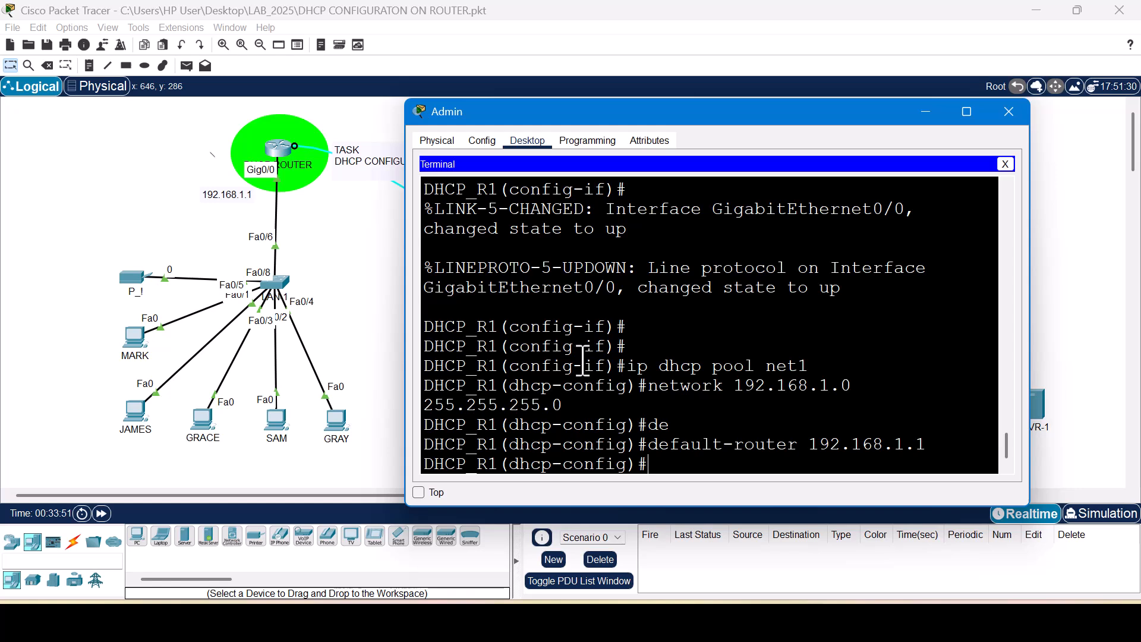
Set the DHCP pool's DNS server to 8.8.8.8
{"action": "type", "text": "d"}
{"action": "key", "text": "BackSpace"}
{"action": "type", "text": "dn"}
{"action": "key", "text": "Tab"}
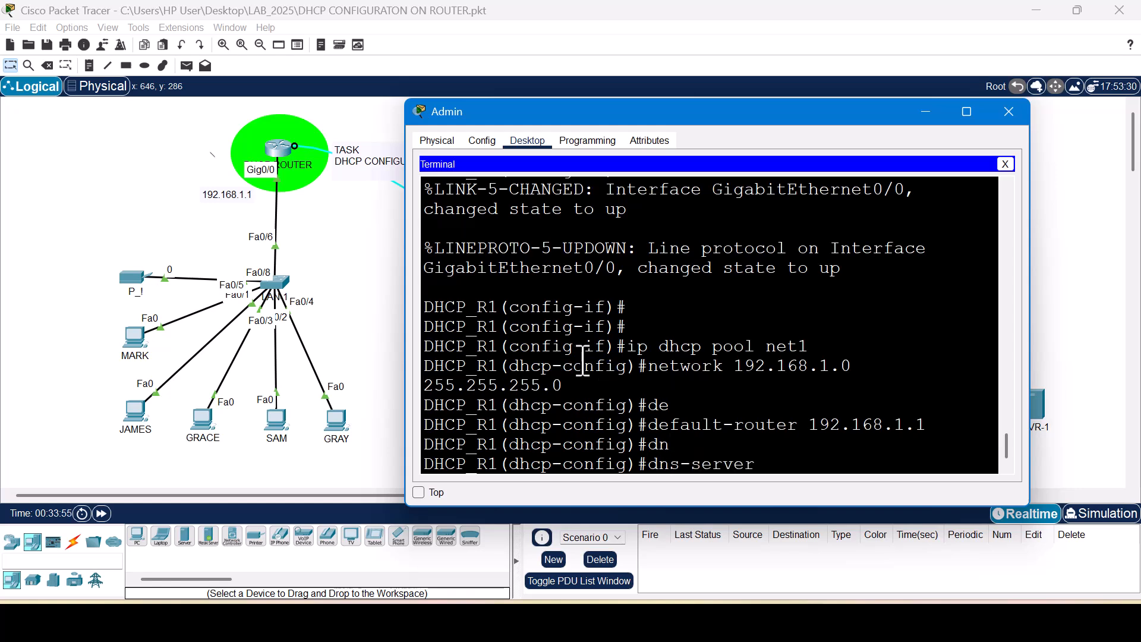
{"action": "type", "text": "8.8.8.8"}
{"action": "key", "text": "Return"}
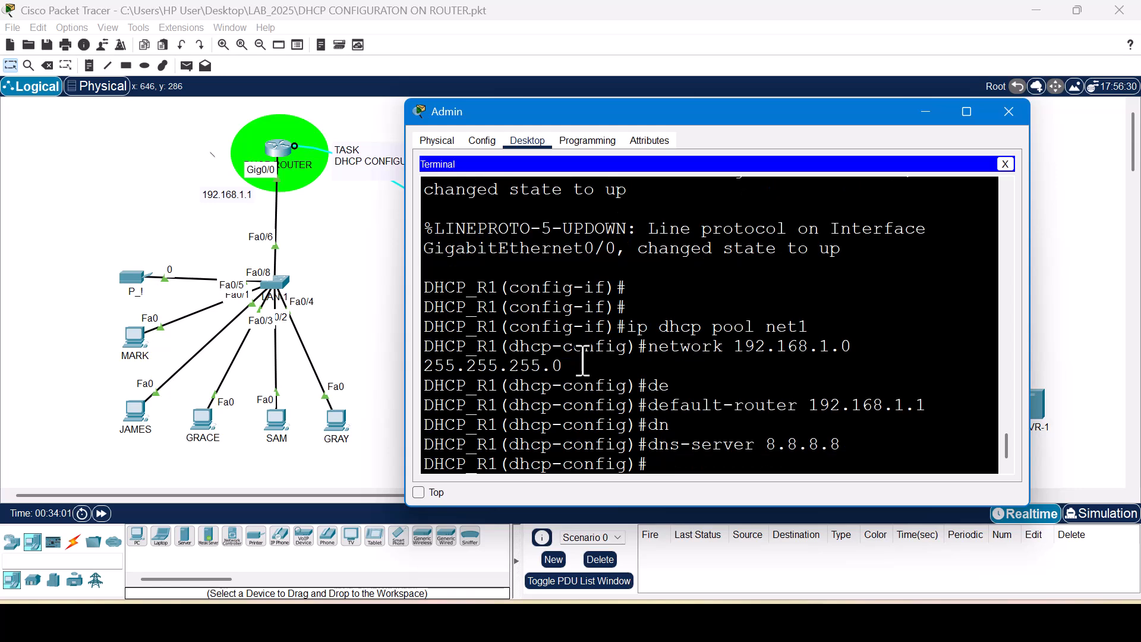
Exit DHCP pool configuration to global configuration mode and minimize the Admin laptop's window
{"action": "type", "text": "ext"}
{"action": "type", "text": "it"}
{"action": "key", "text": "Return"}
{"action": "key", "text": "Return"}
{"action": "key", "text": "Return"}
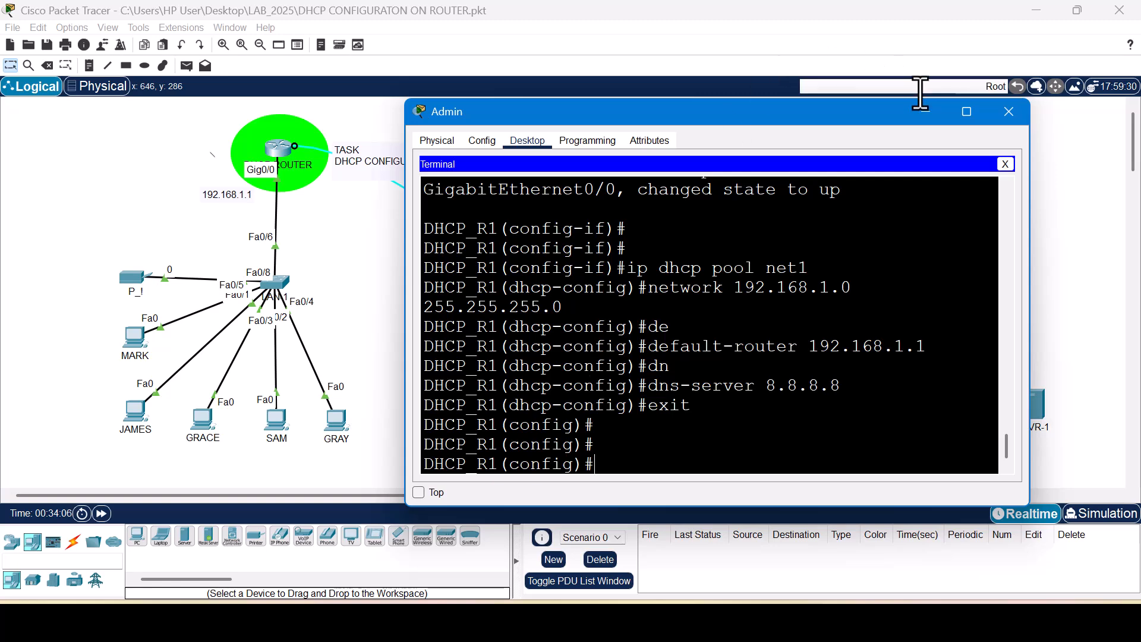
{"action": "left_click", "coordinate": [925, 113]}
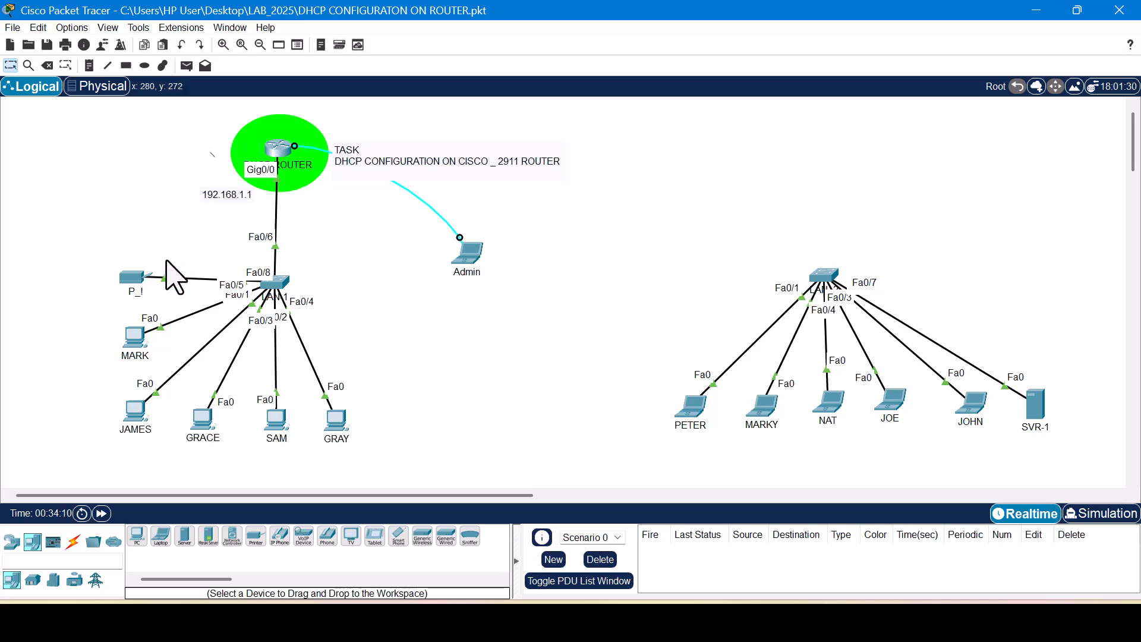
Switch the IPv4 configuration of PC GRAY to DHCP and close its window
{"action": "left_click", "coordinate": [338, 421]}
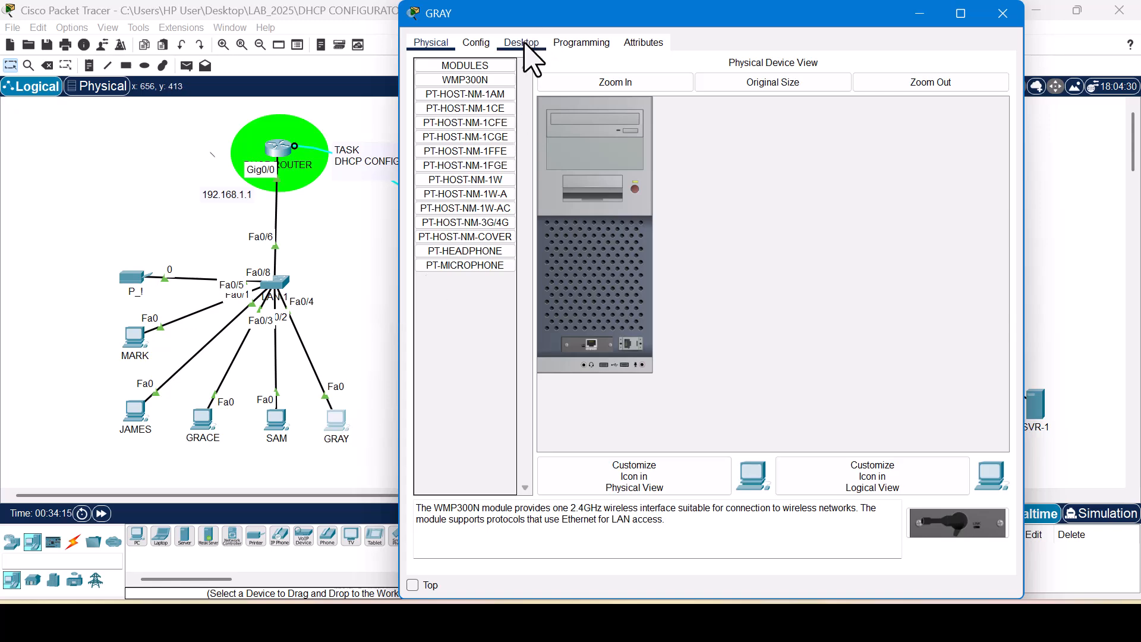
{"action": "left_click", "coordinate": [526, 44]}
{"action": "left_click", "coordinate": [471, 77]}
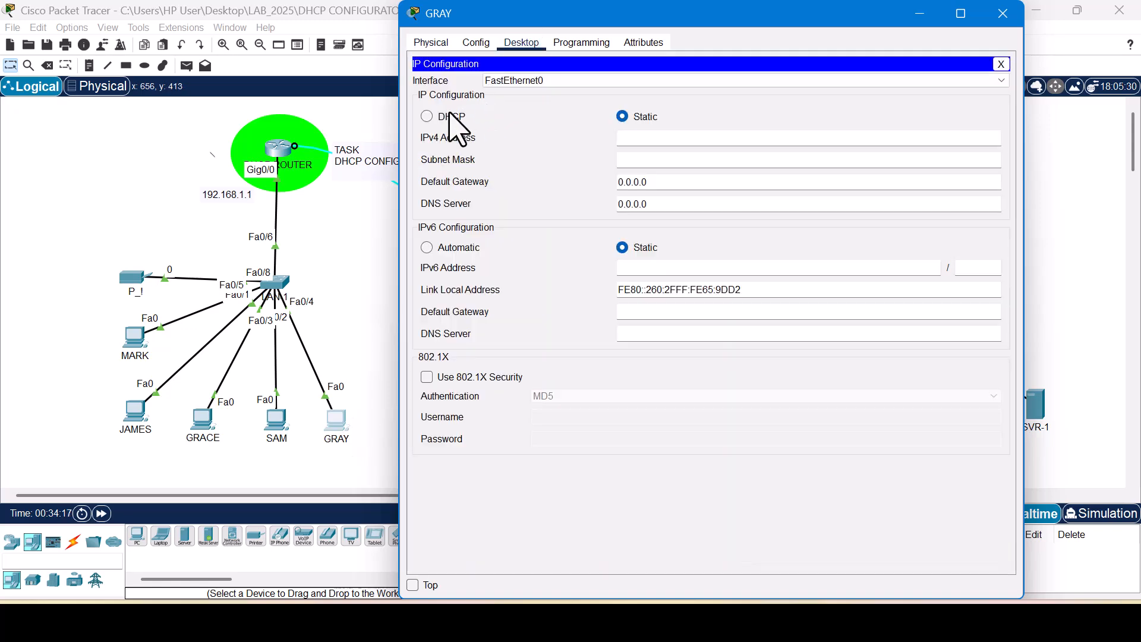
{"action": "left_click", "coordinate": [458, 128]}
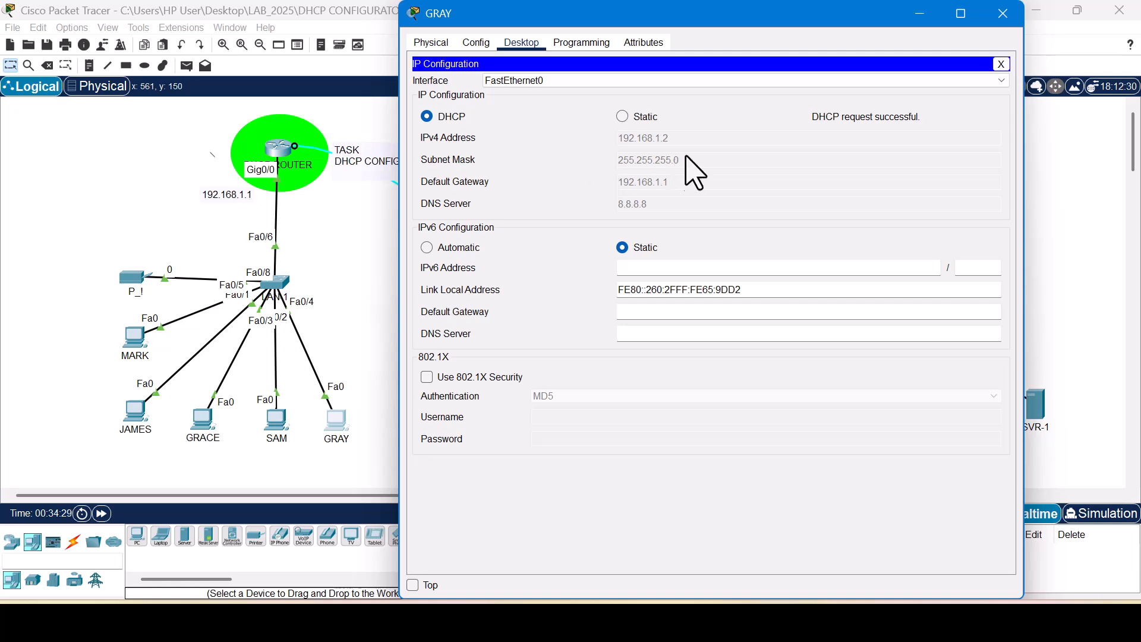
{"action": "left_click", "coordinate": [1004, 13]}
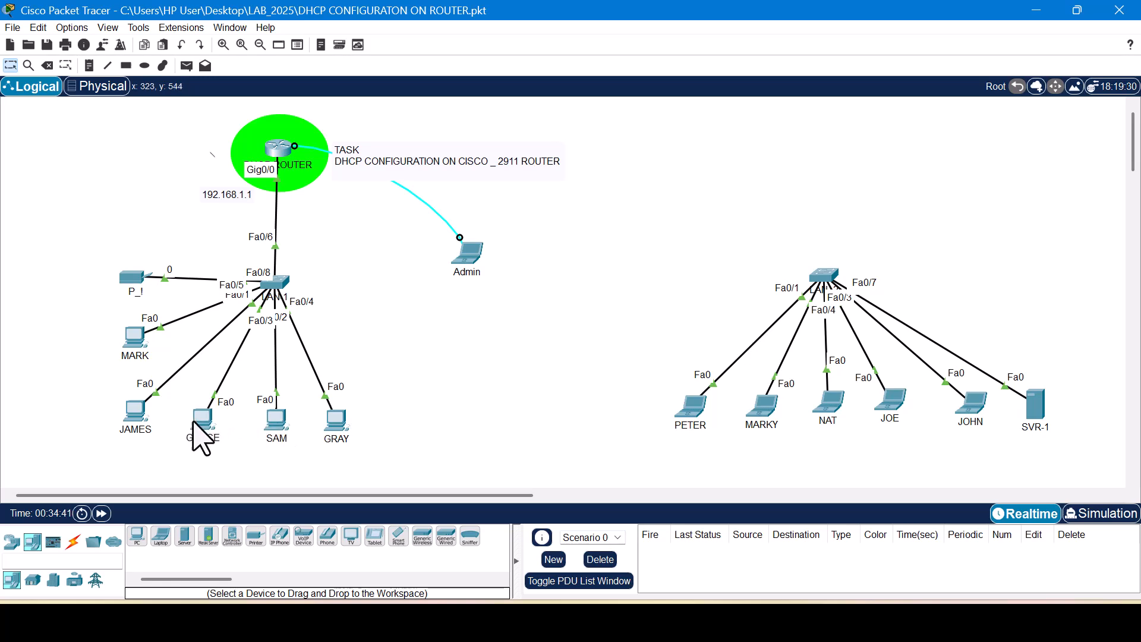
Switch the IPv4 configuration of PC GRACE to DHCP and close its window
{"action": "left_click", "coordinate": [199, 437]}
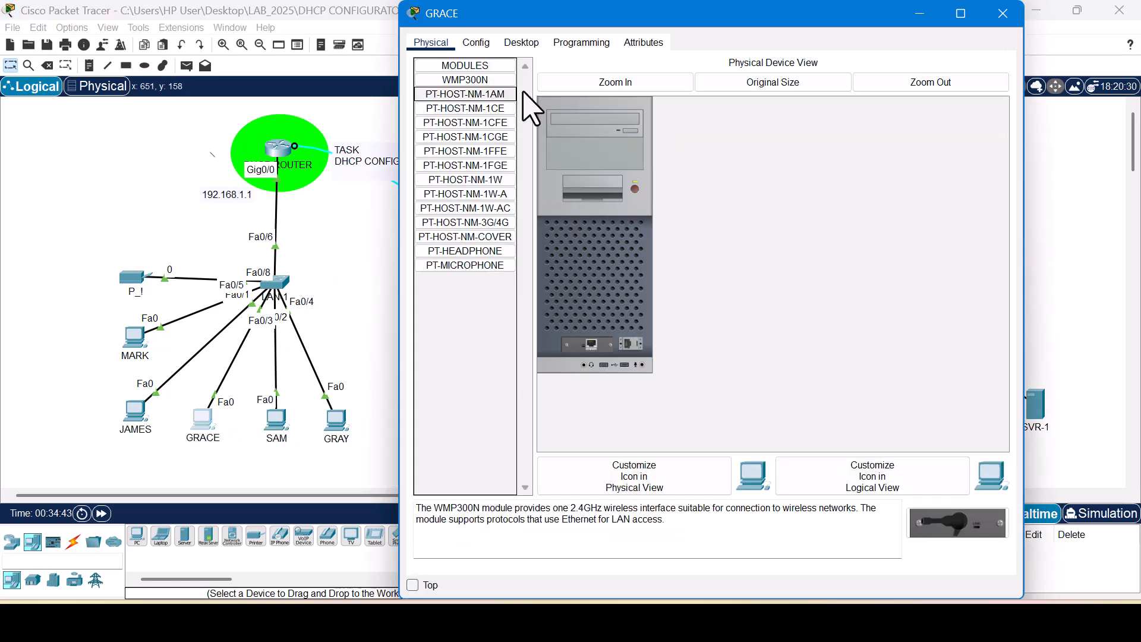
{"action": "left_click", "coordinate": [540, 43]}
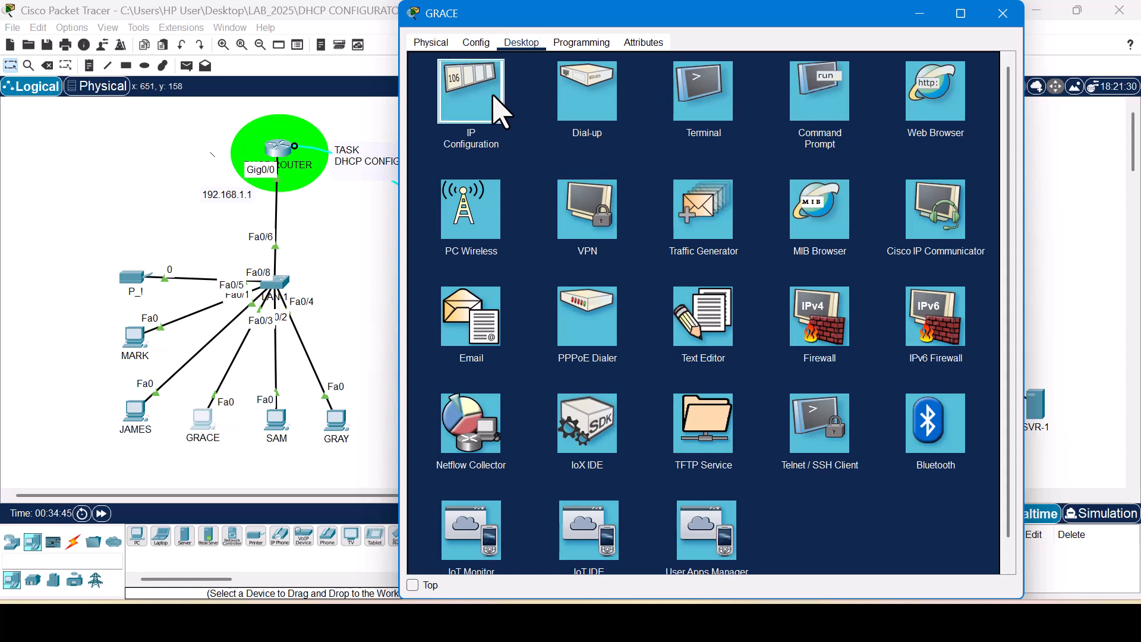
{"action": "left_click", "coordinate": [494, 99]}
{"action": "left_click", "coordinate": [427, 116]}
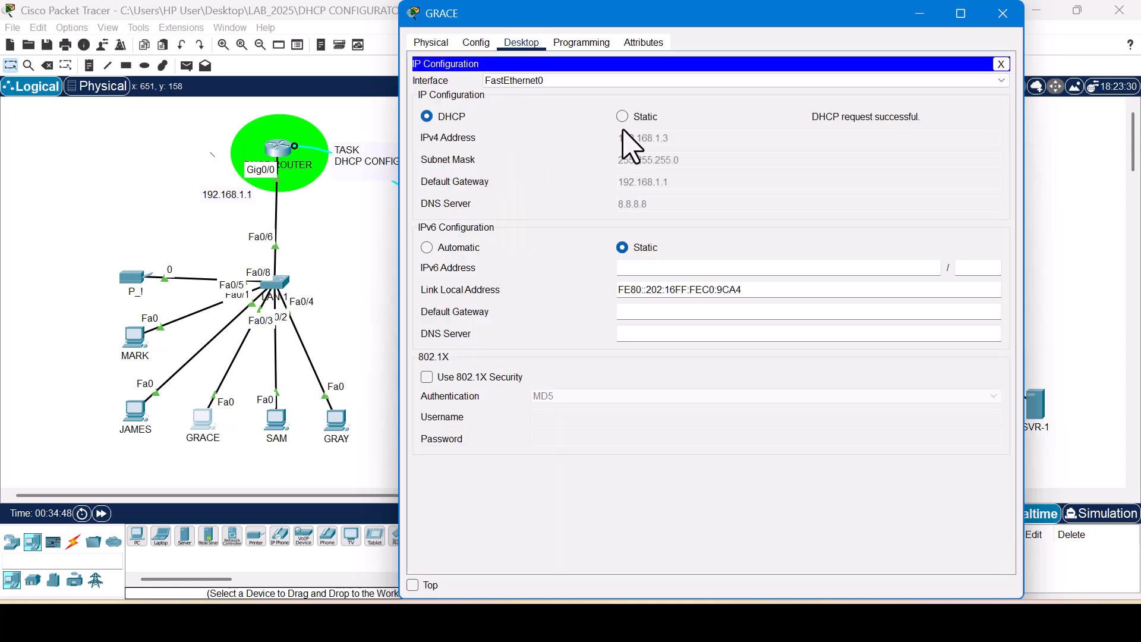
{"action": "left_click", "coordinate": [1004, 13]}
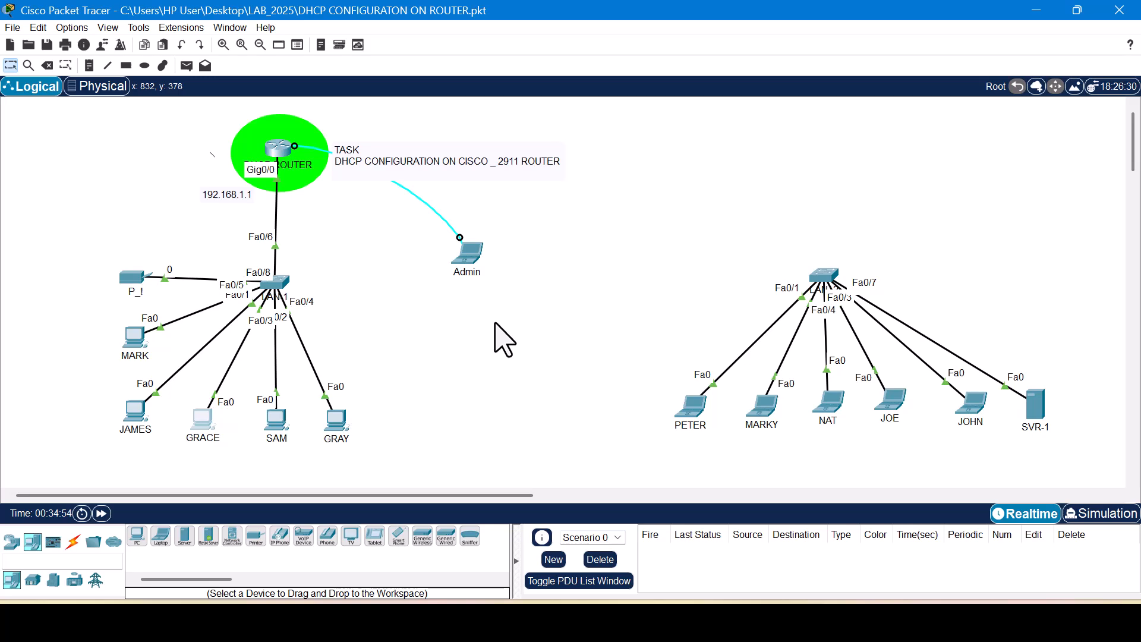
Switch the IPv4 configuration of PC SAM to DHCP and close its window
{"action": "left_click", "coordinate": [279, 424]}
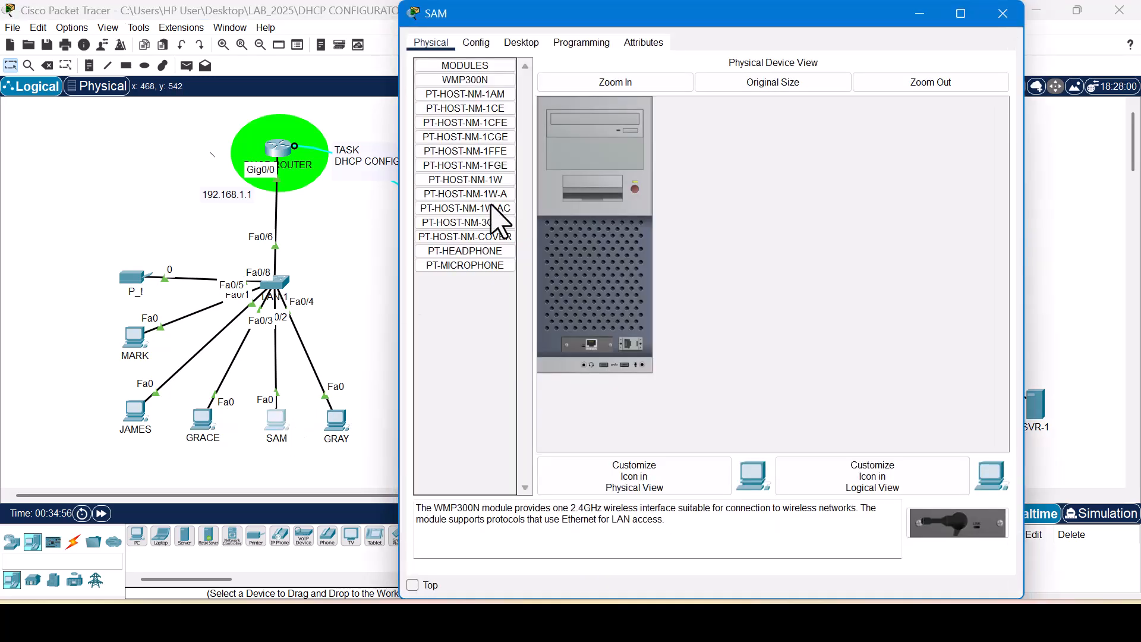
{"action": "left_click", "coordinate": [535, 43]}
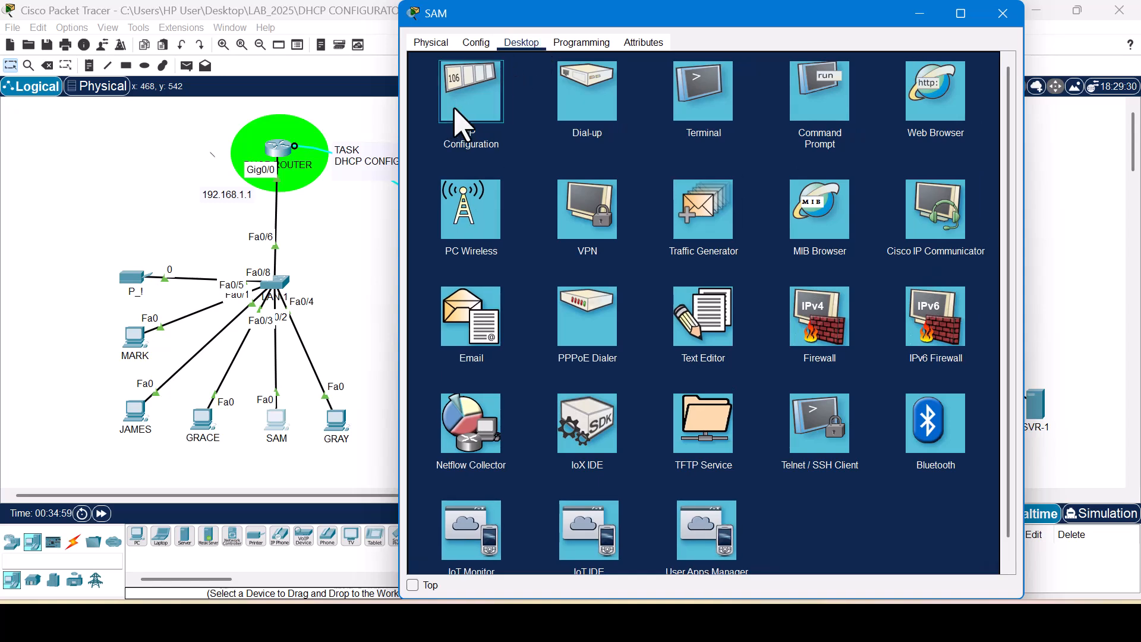
{"action": "left_click", "coordinate": [455, 110]}
{"action": "left_click", "coordinate": [439, 119]}
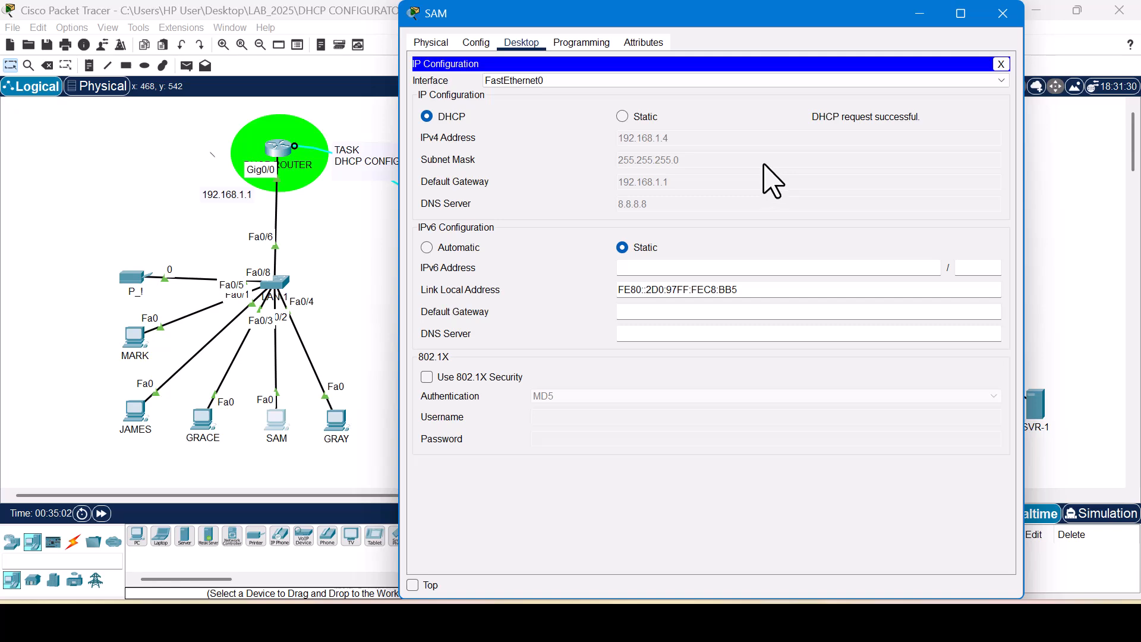
{"action": "left_click", "coordinate": [1004, 13]}
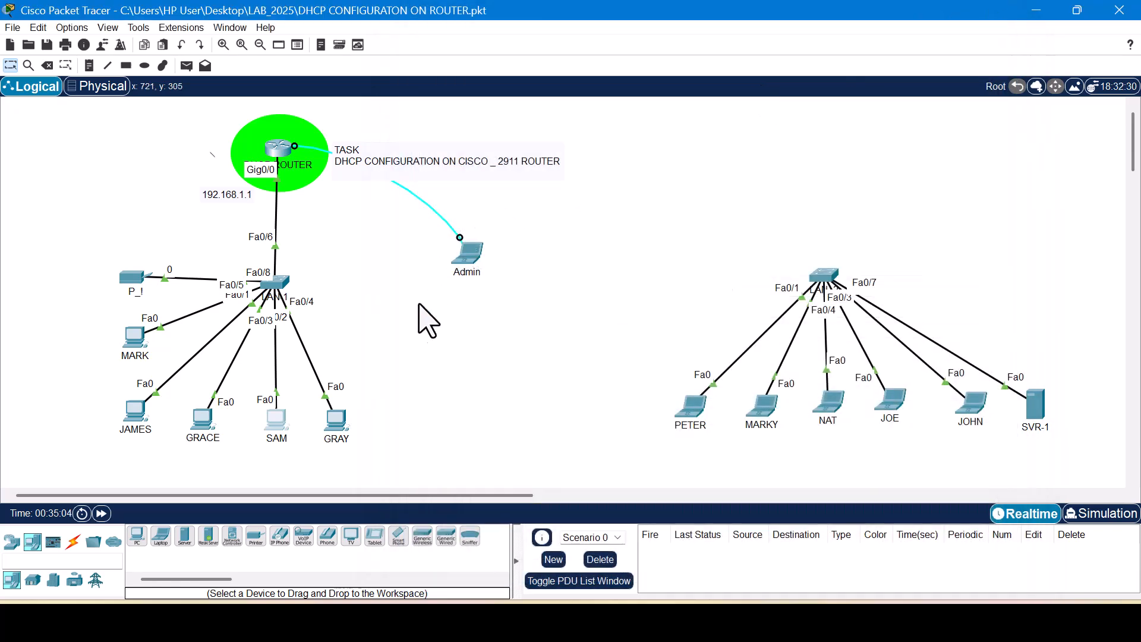
Switch the IPv4 configuration of PC JAMES to DHCP and close its window
{"action": "left_click", "coordinate": [133, 409]}
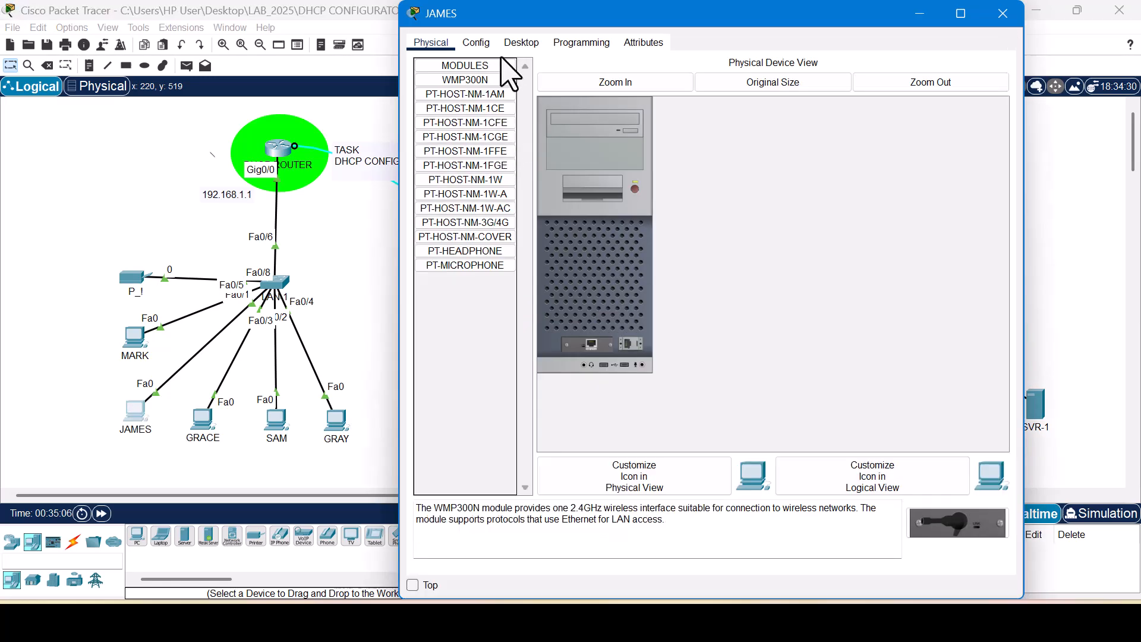
{"action": "left_click", "coordinate": [524, 41]}
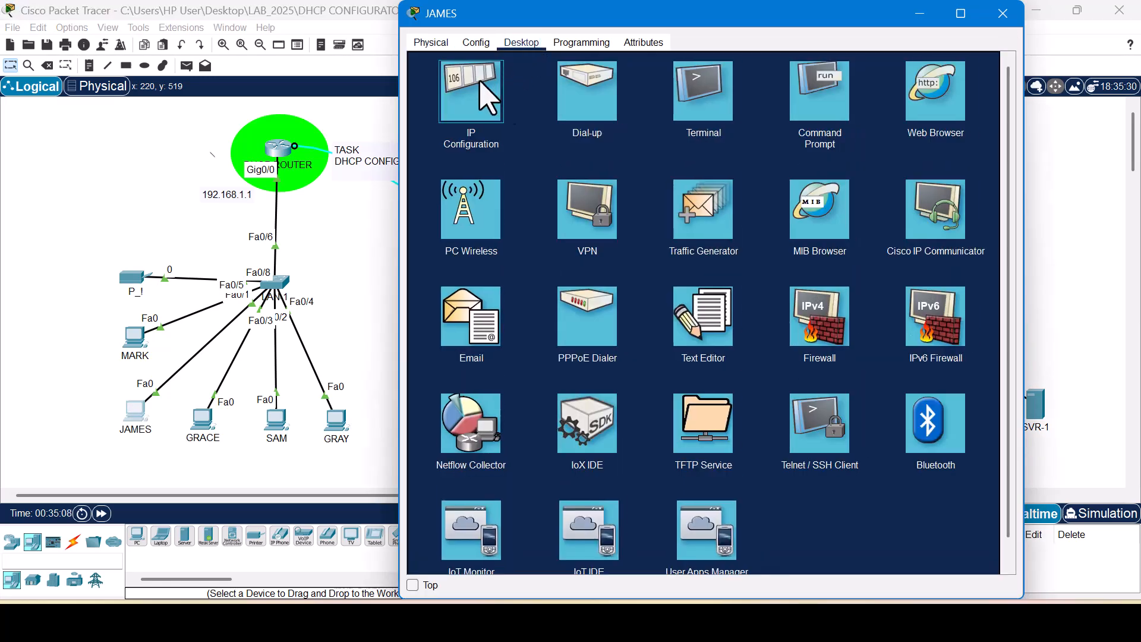
{"action": "left_click", "coordinate": [470, 95]}
{"action": "left_click", "coordinate": [447, 118]}
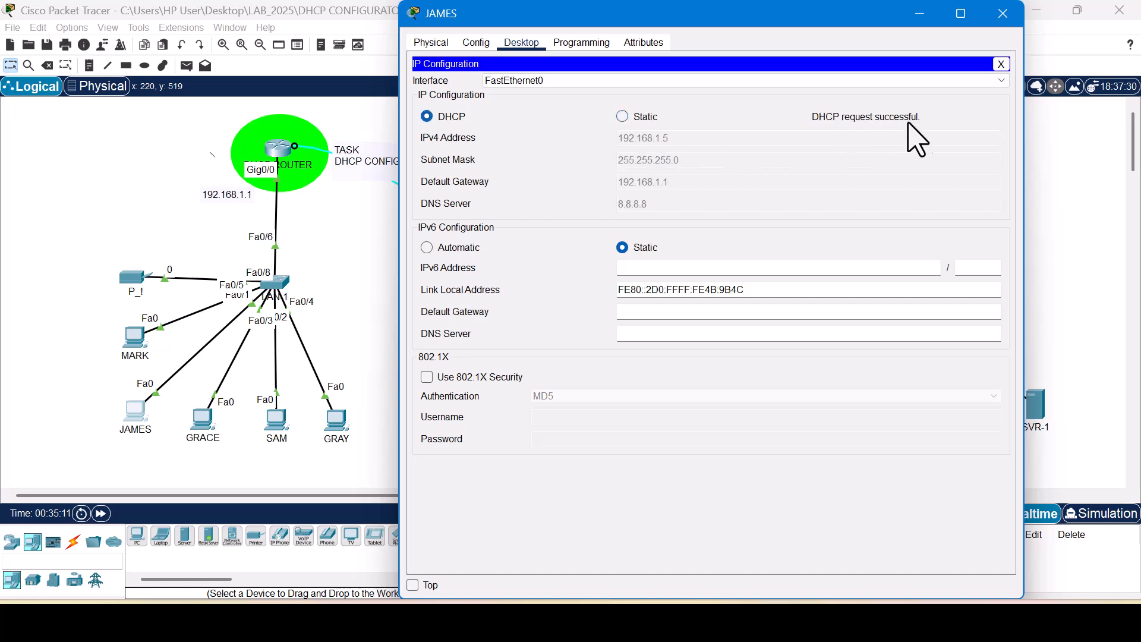
{"action": "left_click", "coordinate": [1004, 15]}
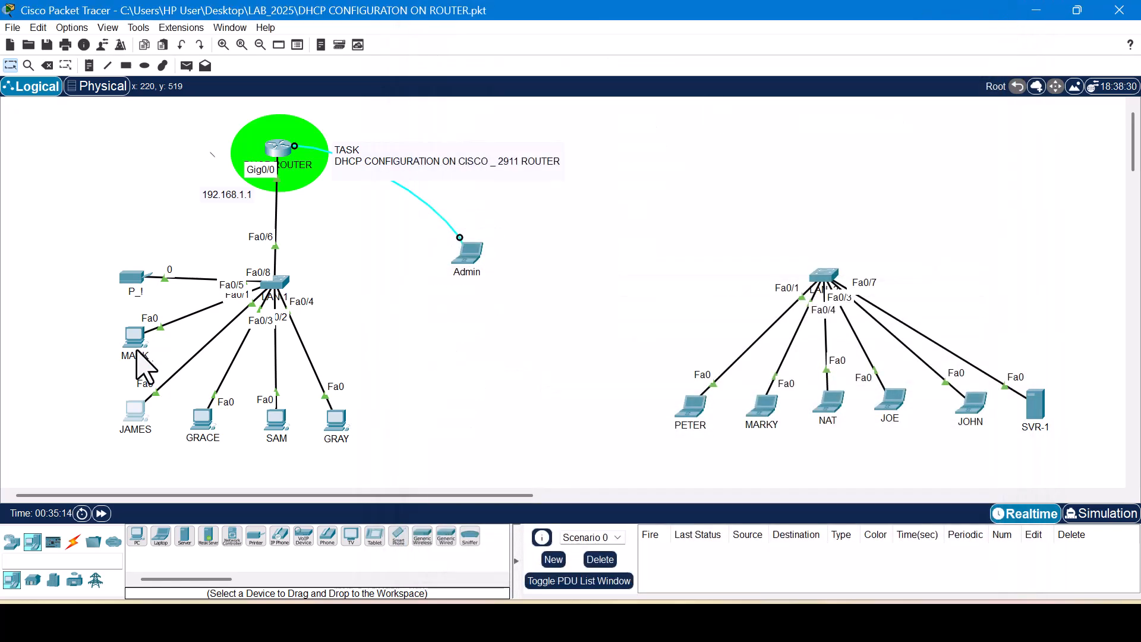
Switch the IPv4 configuration of PC MARK to DHCP and close its window
{"action": "left_click", "coordinate": [132, 338]}
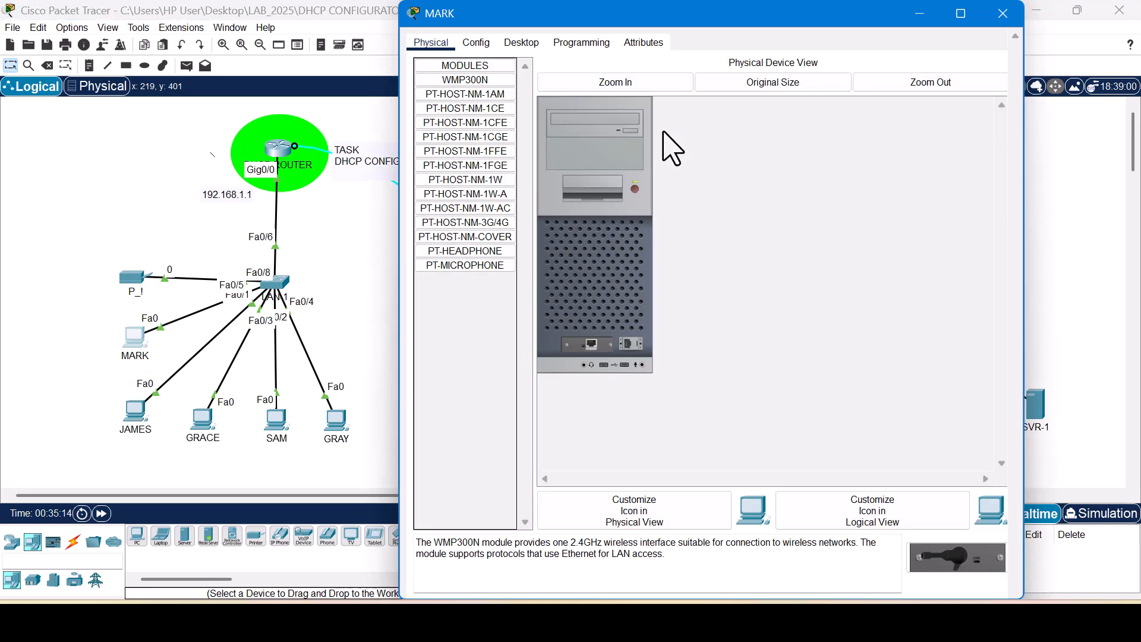
{"action": "left_click", "coordinate": [521, 42]}
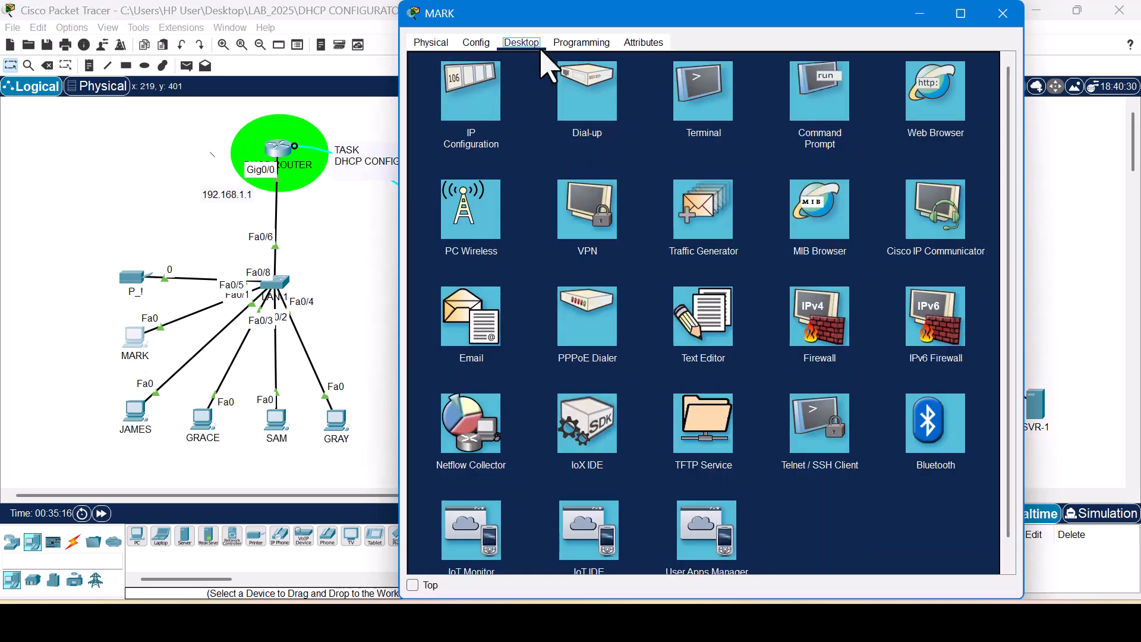
{"action": "left_click", "coordinate": [472, 96]}
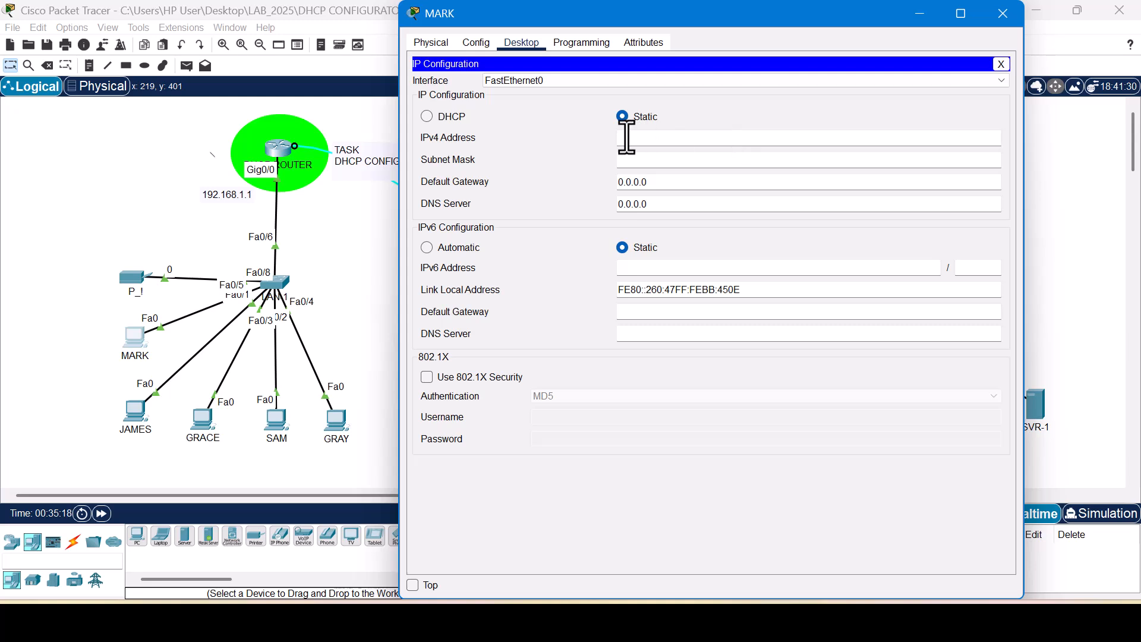
{"action": "left_click", "coordinate": [428, 116]}
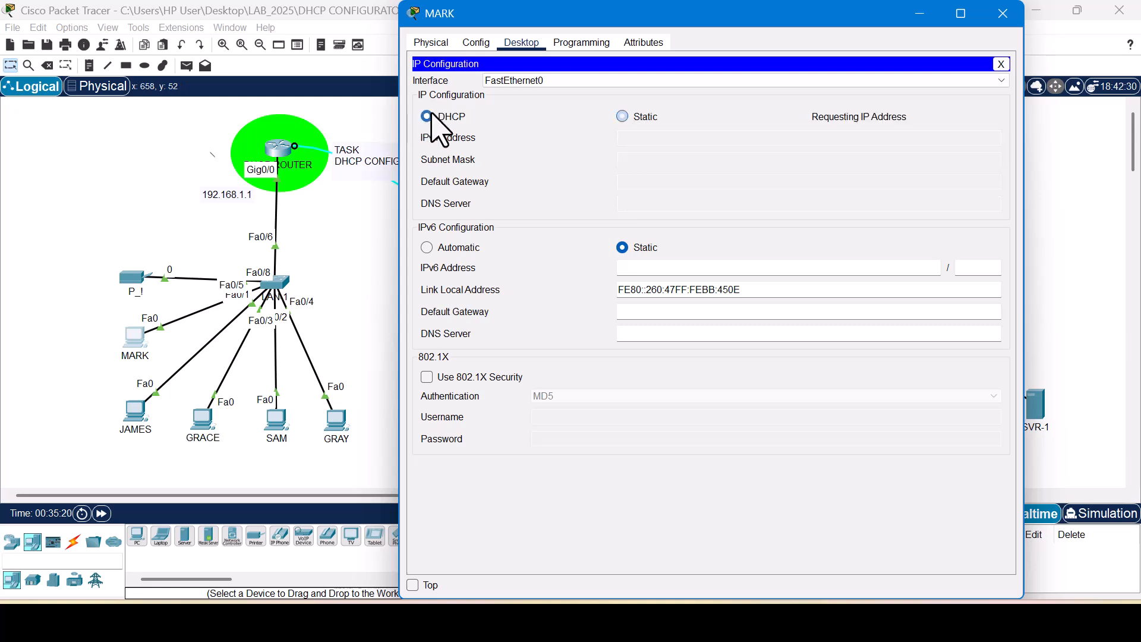
{"action": "left_click", "coordinate": [1004, 13]}
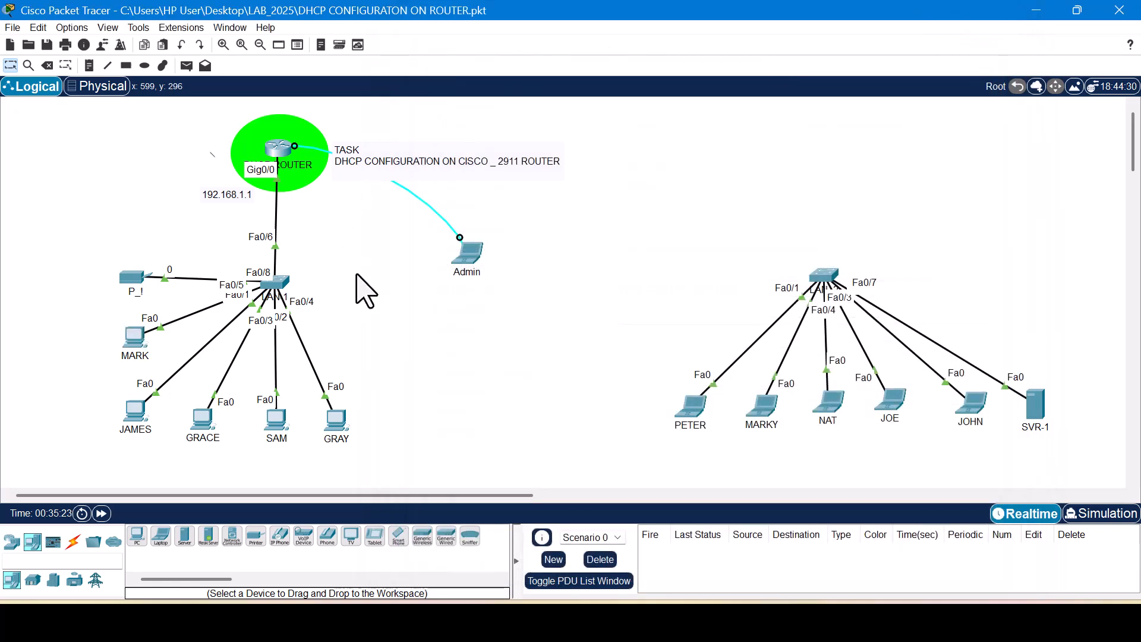
Set the FastEthernet0 interface of printer P_! to obtain its IPv4 configuration by DHCP, and close its window
{"action": "left_click", "coordinate": [131, 279]}
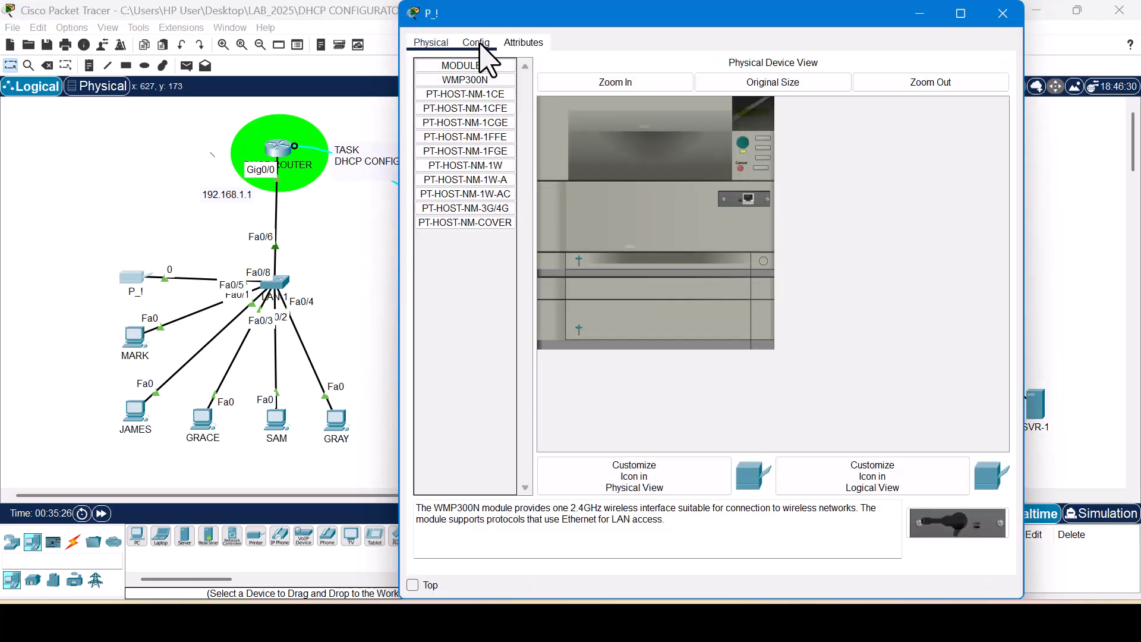
{"action": "left_click", "coordinate": [477, 42]}
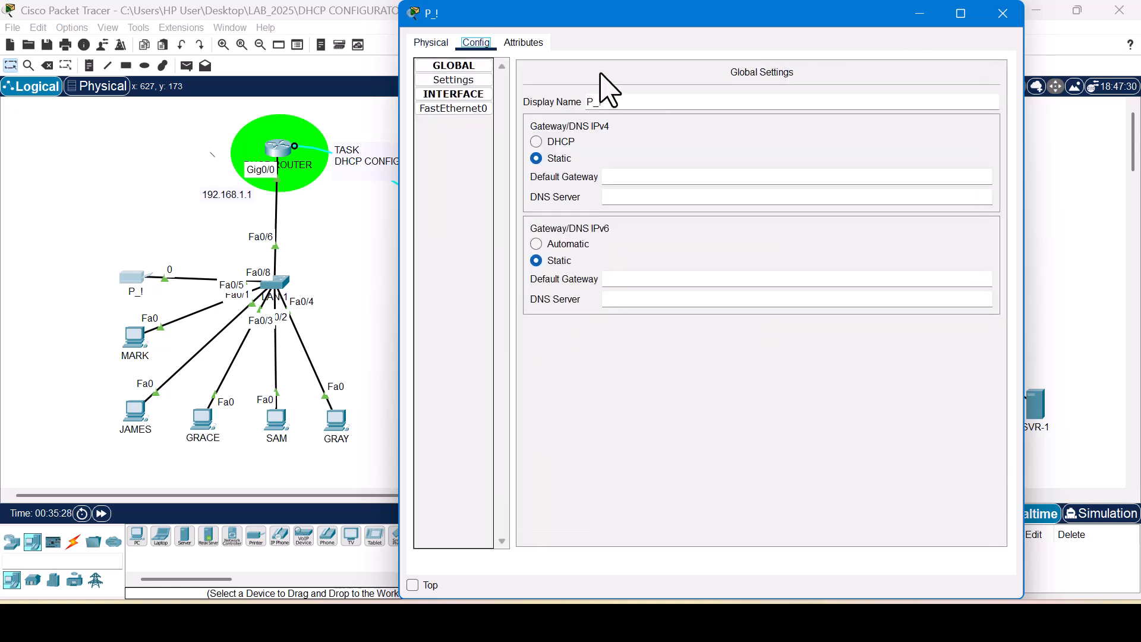
{"action": "left_click", "coordinate": [465, 109]}
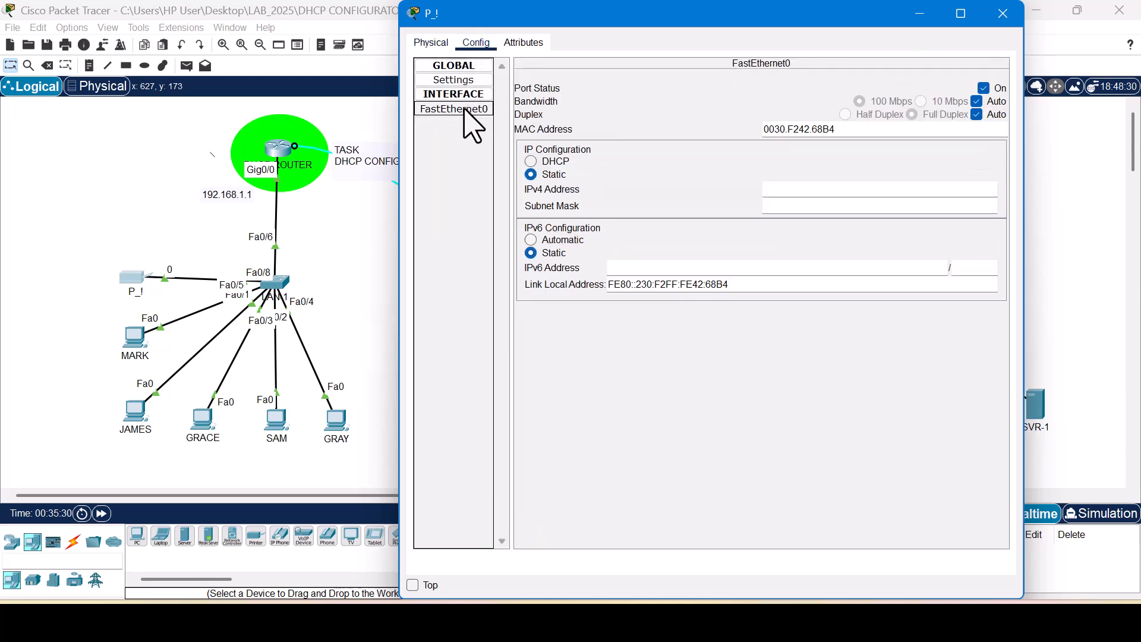
{"action": "left_click", "coordinate": [534, 161]}
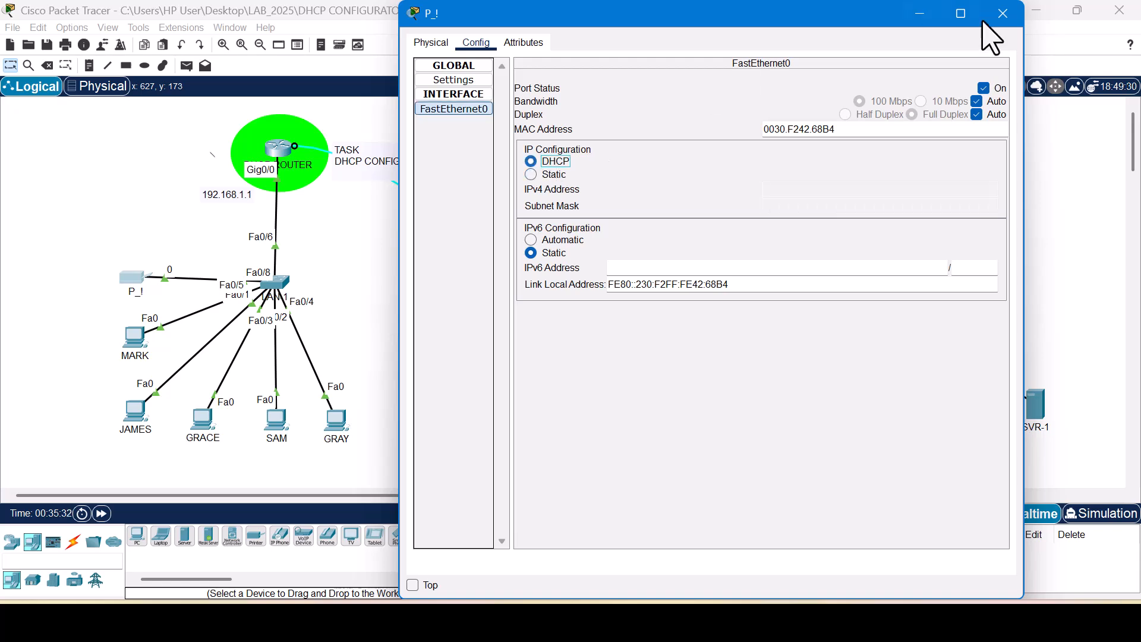
{"action": "left_click", "coordinate": [1004, 13]}
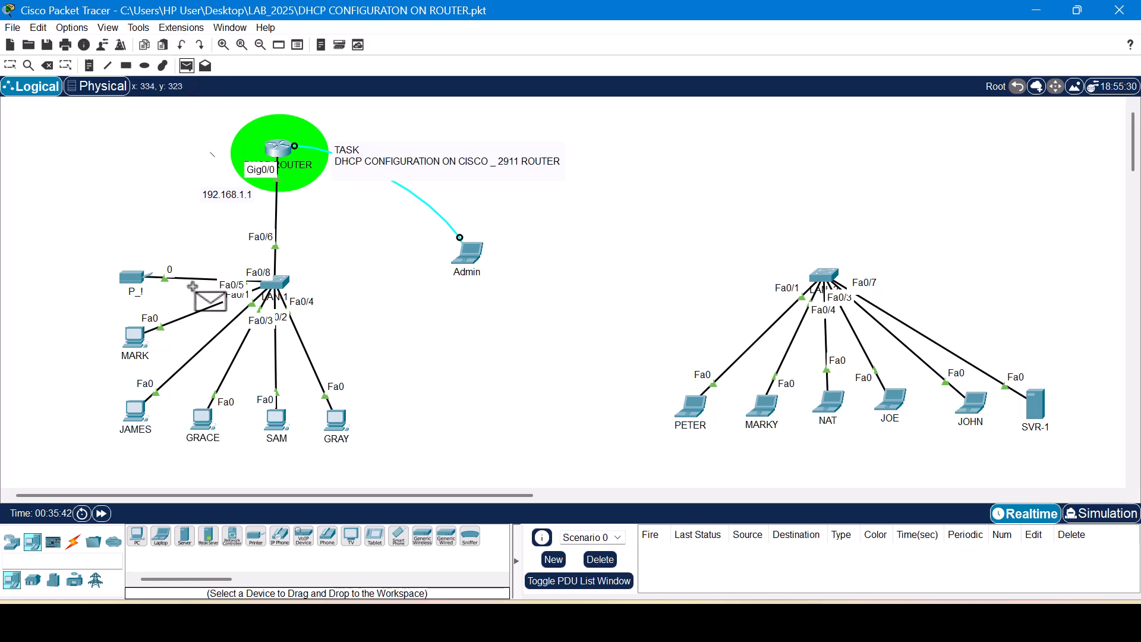
Send a simple PDU from PC GRACE to PC SAM to test connectivity
{"action": "left_click", "coordinate": [199, 420]}
{"action": "left_click", "coordinate": [275, 420]}
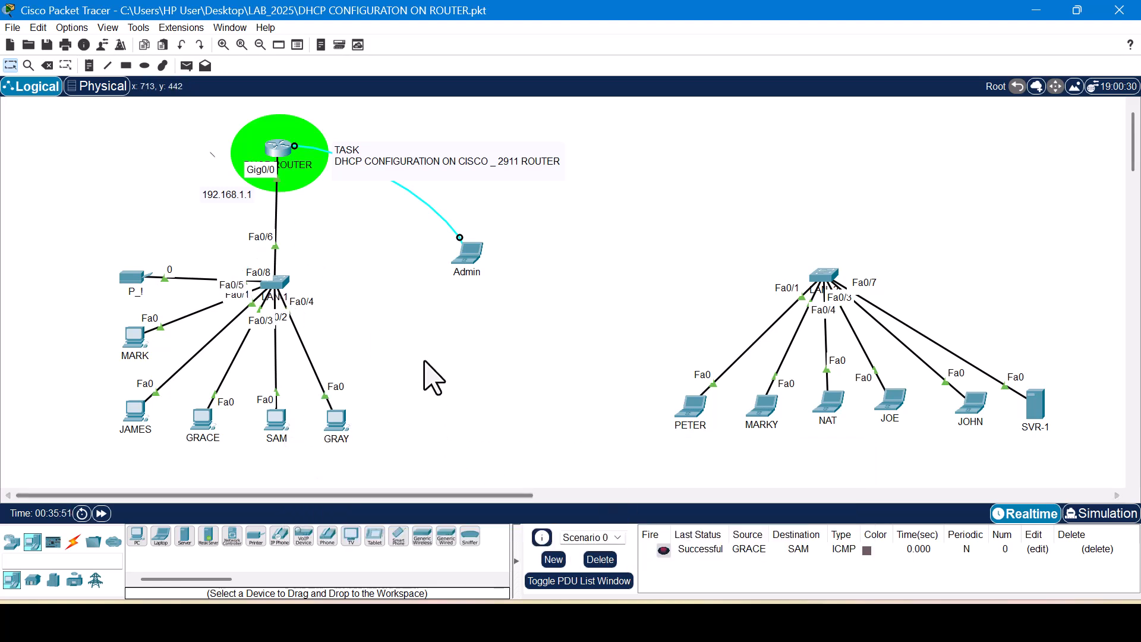
Send a simple PDU from PC SAM to PC GRAY to test connectivity
{"action": "left_click", "coordinate": [188, 65]}
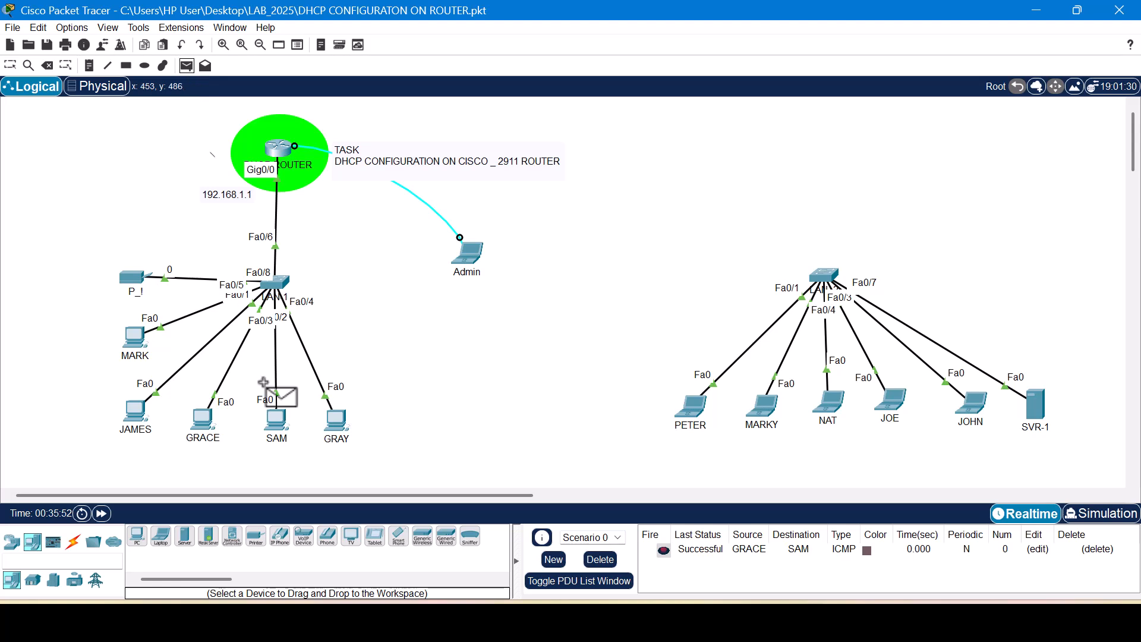
{"action": "left_click", "coordinate": [277, 420]}
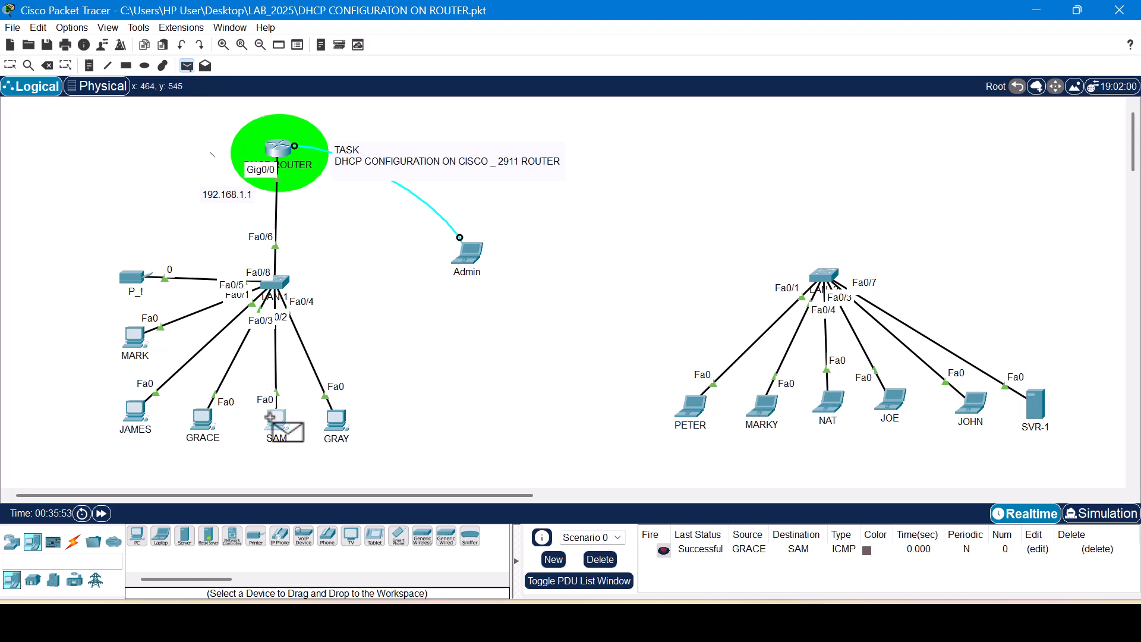
{"action": "left_click", "coordinate": [336, 420]}
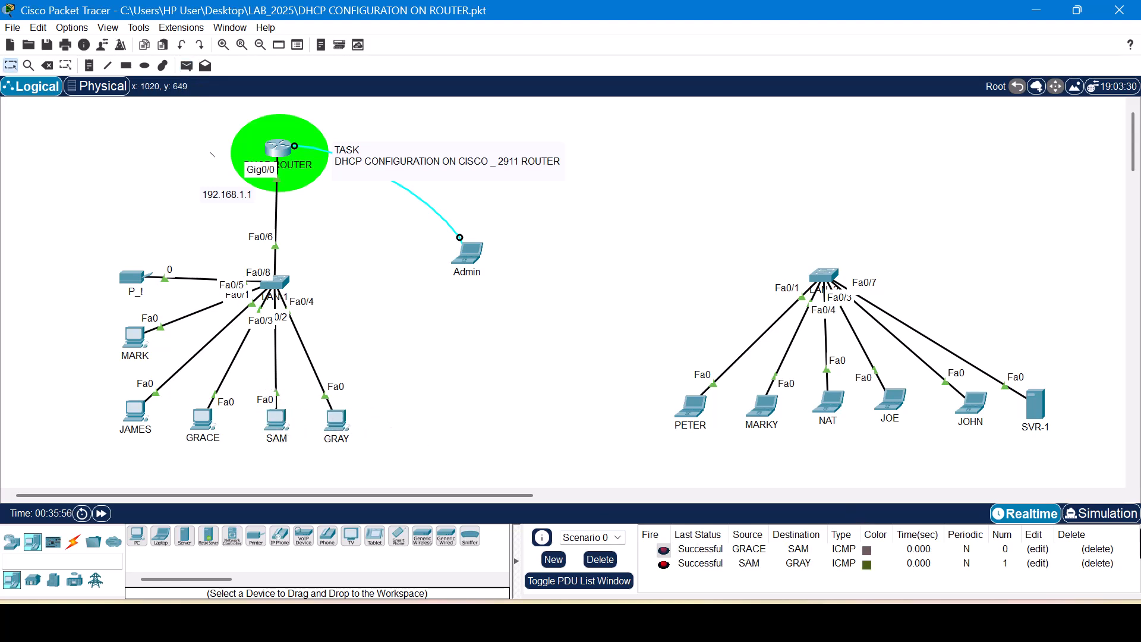
Follow both PDUs through the network event by event in Simulation mode, and return to Realtime mode
{"action": "left_click", "coordinate": [1101, 514]}
{"action": "left_click", "coordinate": [1029, 351]}
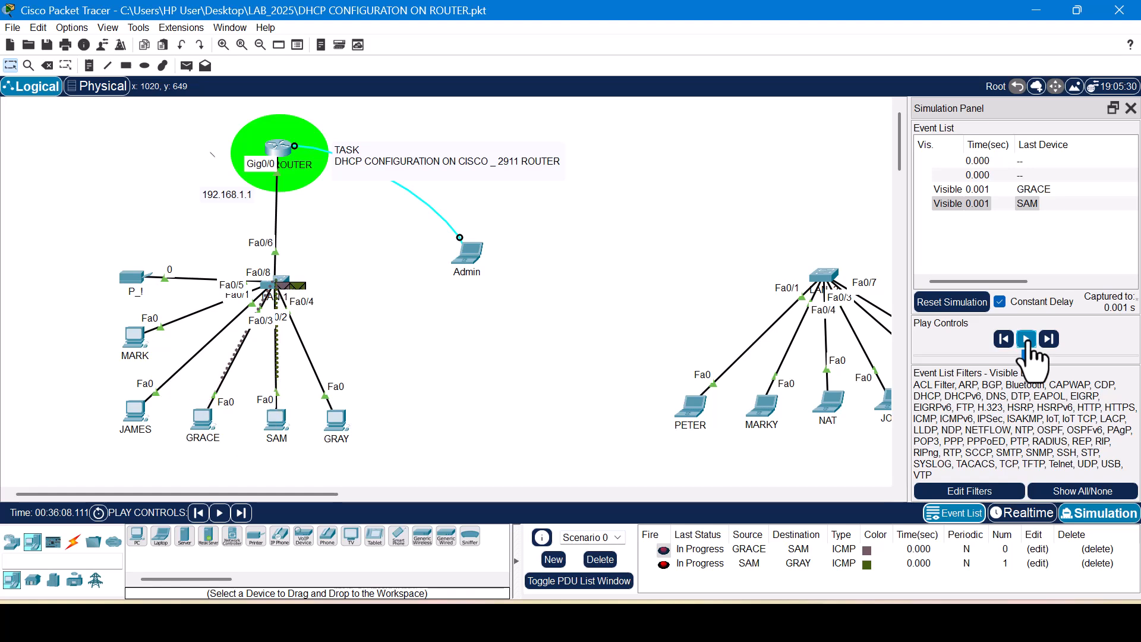
{"action": "left_click", "coordinate": [1056, 340]}
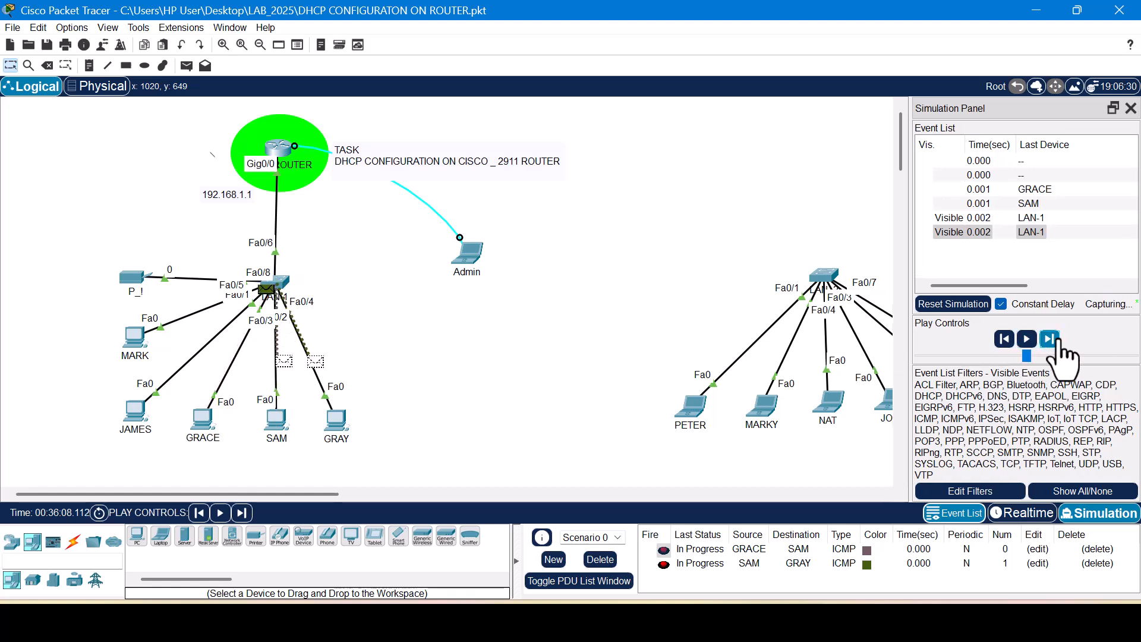
{"action": "left_click", "coordinate": [1057, 345]}
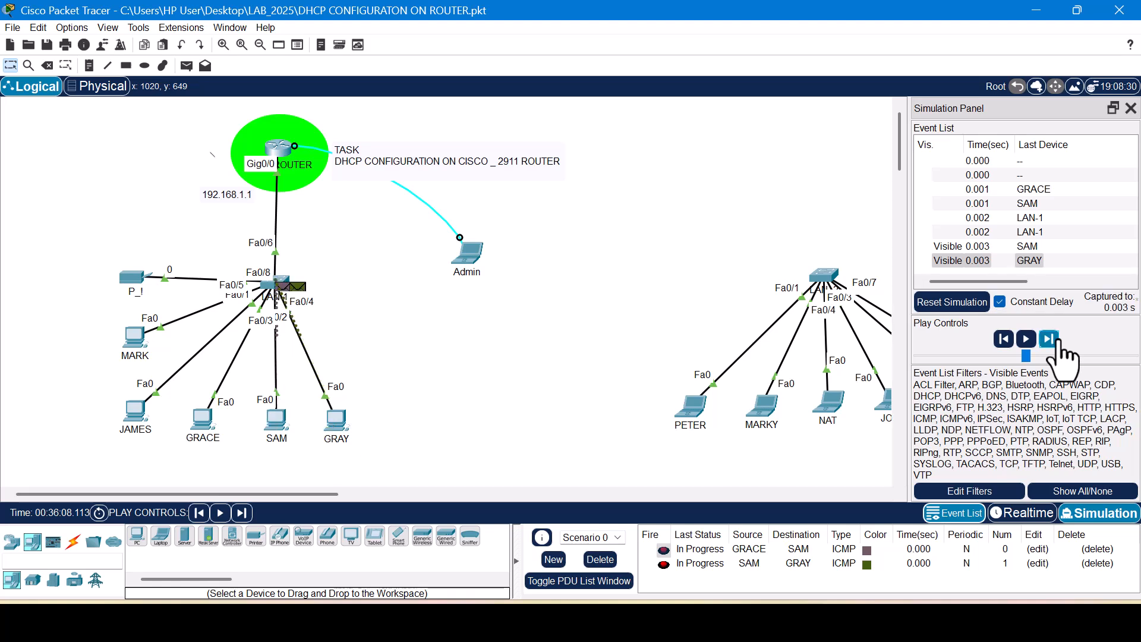
{"action": "left_click", "coordinate": [1057, 344]}
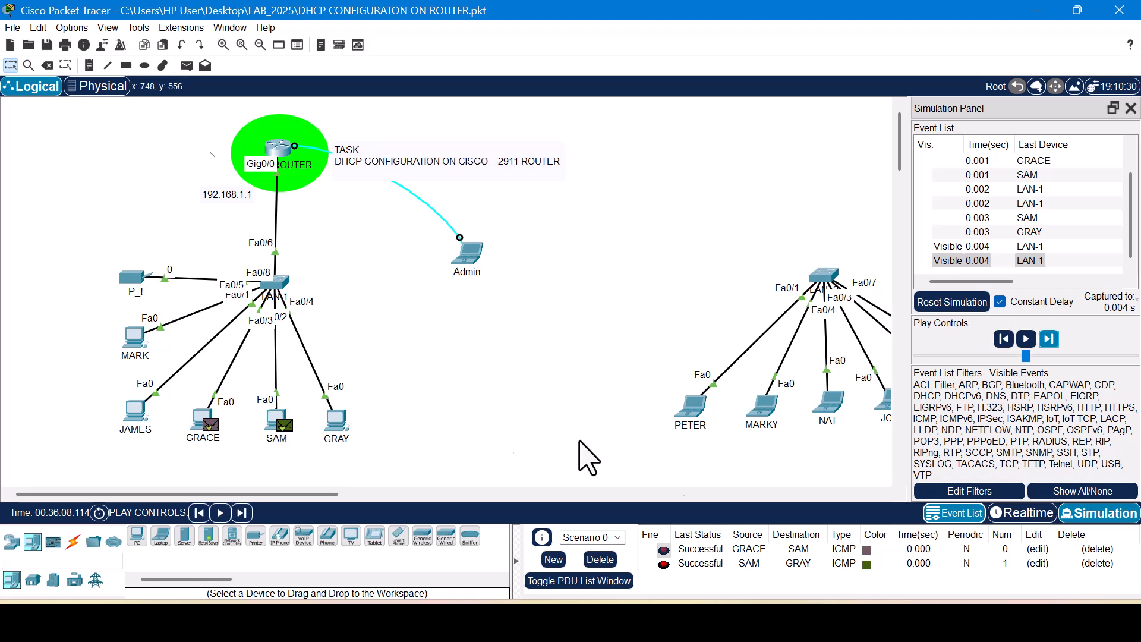
{"action": "left_click", "coordinate": [1017, 515]}
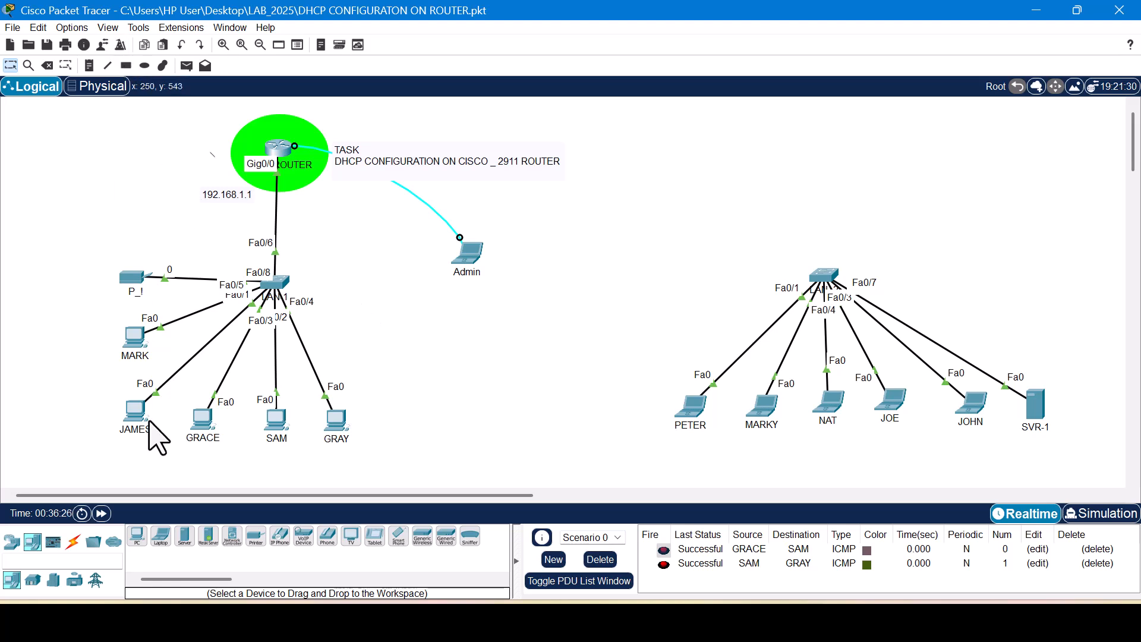
Connect FastEthernet0/7 of switch LAN-1 to FastEthernet0/6 of the second LAN's switch with a Copper Cross-Over cable
{"action": "left_click", "coordinate": [73, 542]}
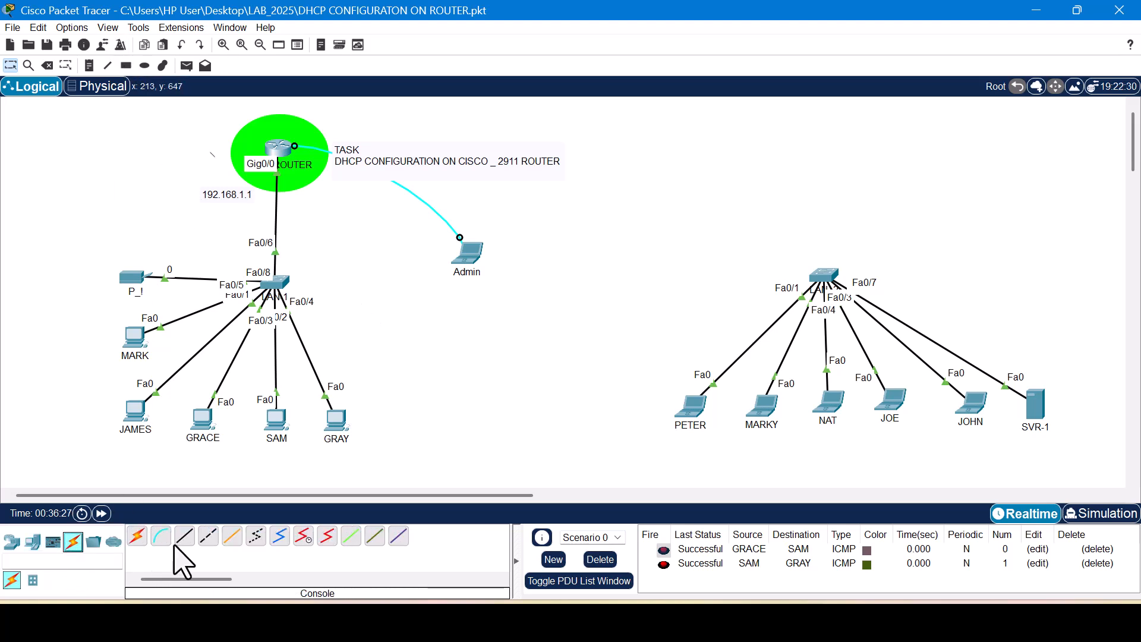
{"action": "left_click", "coordinate": [207, 536]}
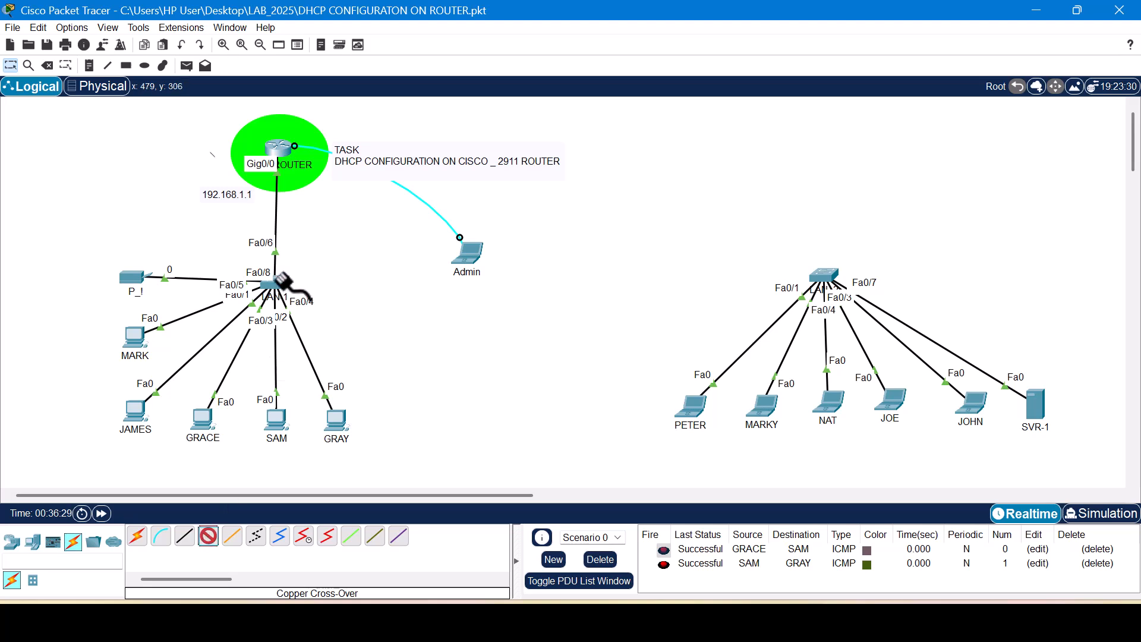
{"action": "left_click", "coordinate": [280, 283]}
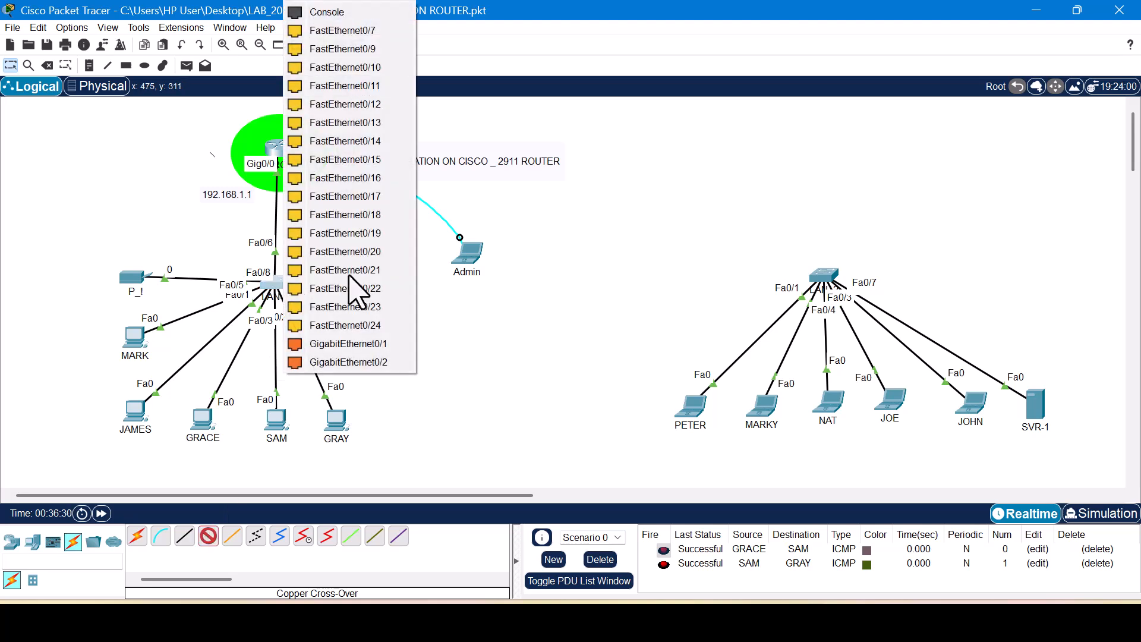
{"action": "left_click", "coordinate": [364, 30]}
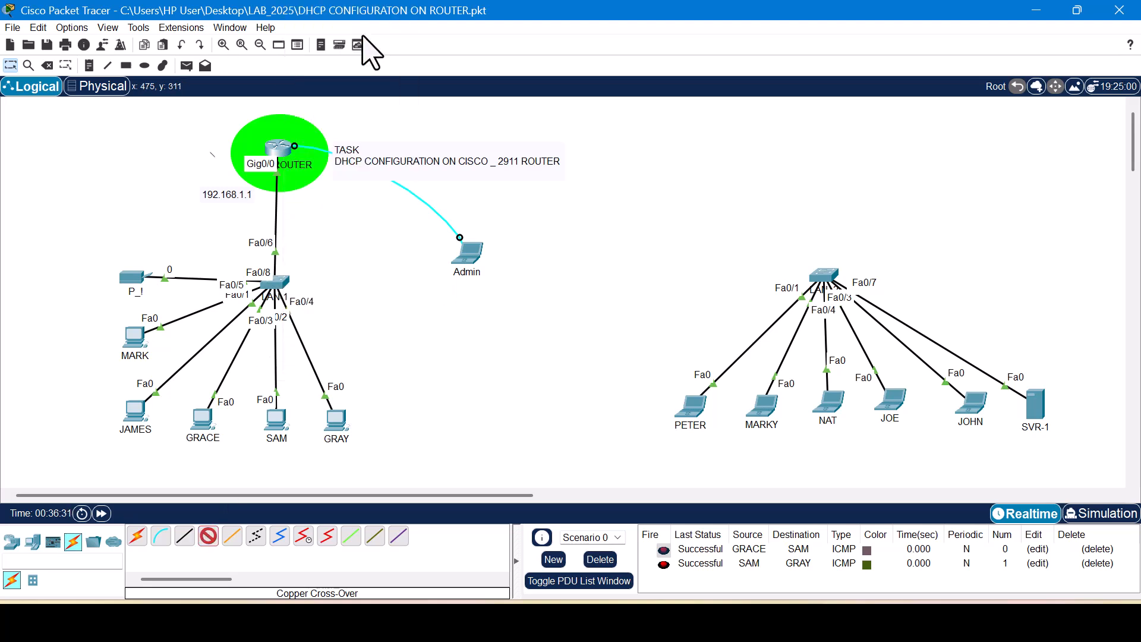
{"action": "left_click", "coordinate": [825, 277]}
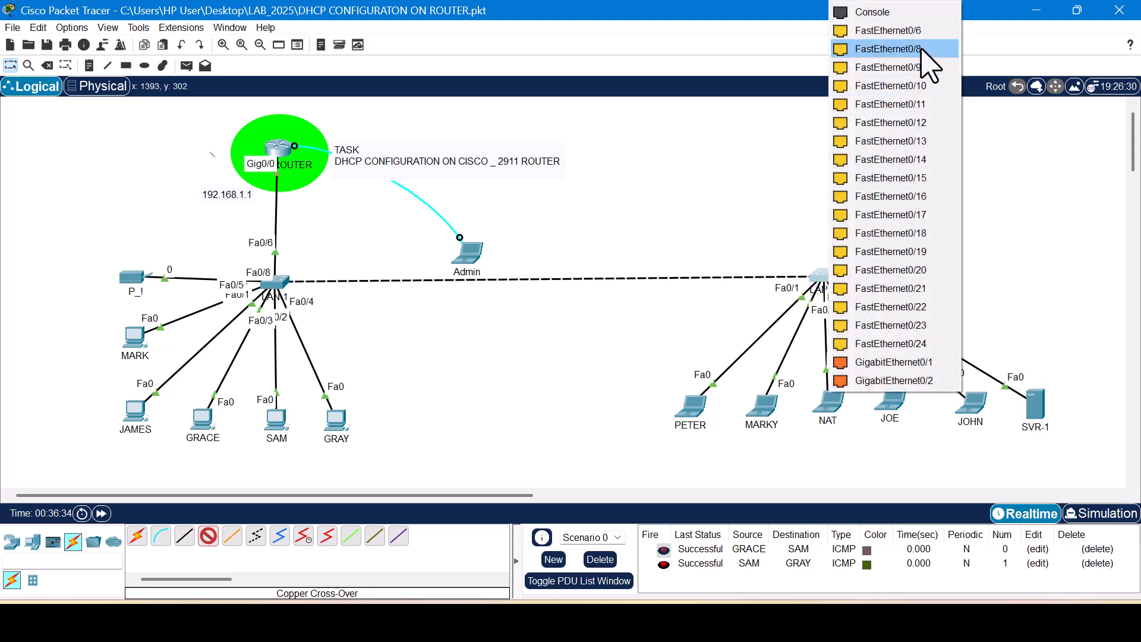
{"action": "left_click", "coordinate": [911, 32]}
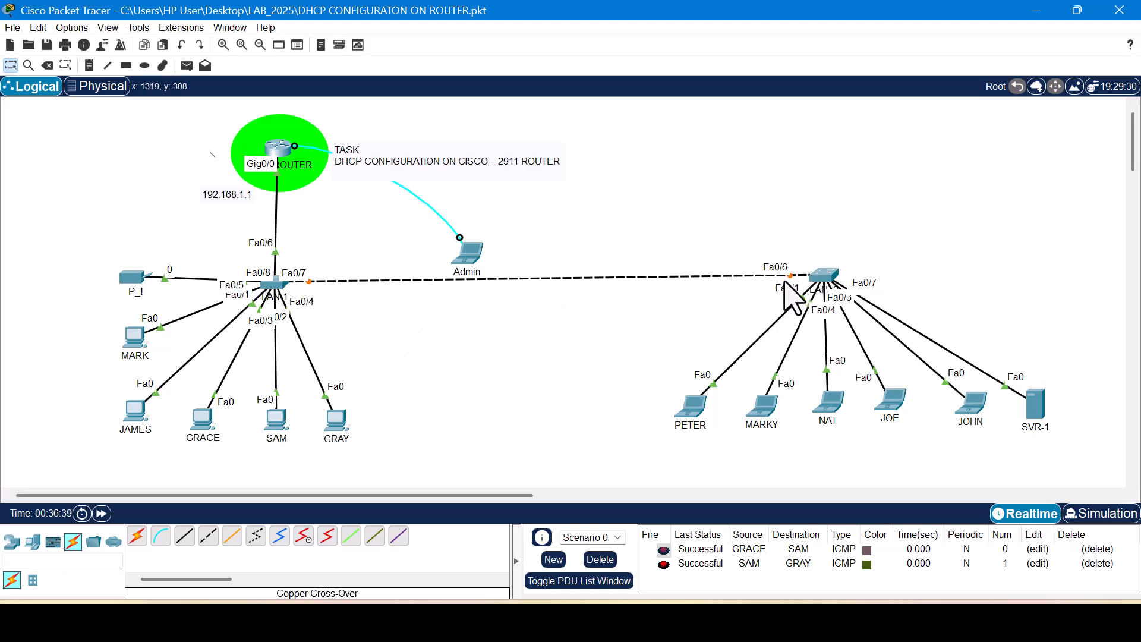
Switch the IPv4 configuration of laptop PETER to DHCP, repeat the request by way of Static, and close its window
{"action": "left_click", "coordinate": [691, 411]}
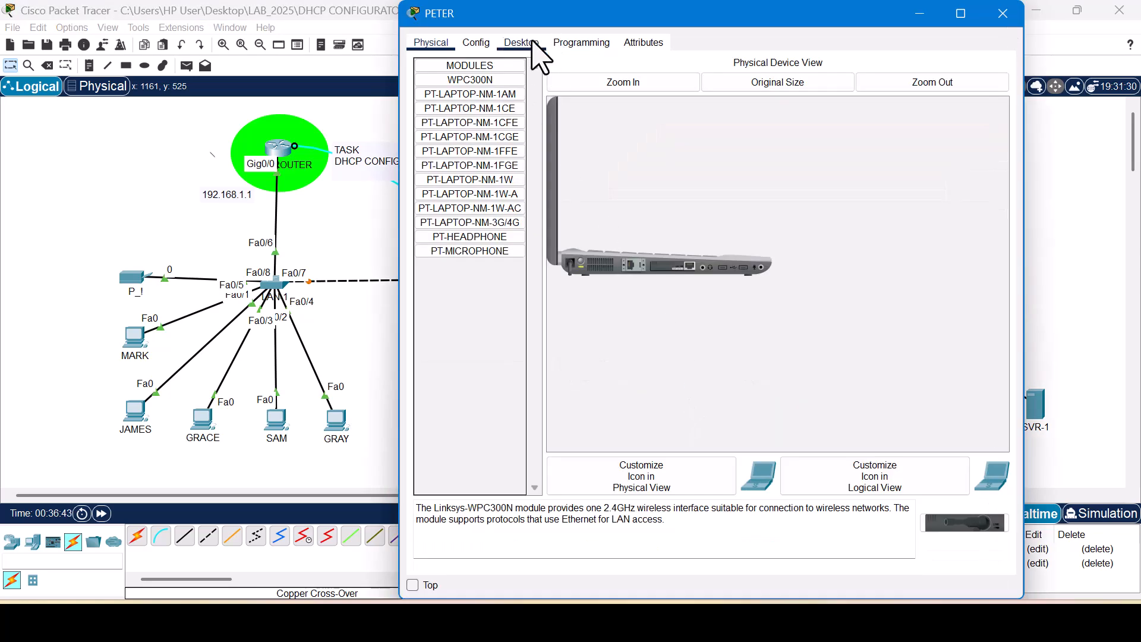
{"action": "left_click", "coordinate": [533, 43]}
{"action": "left_click", "coordinate": [496, 90]}
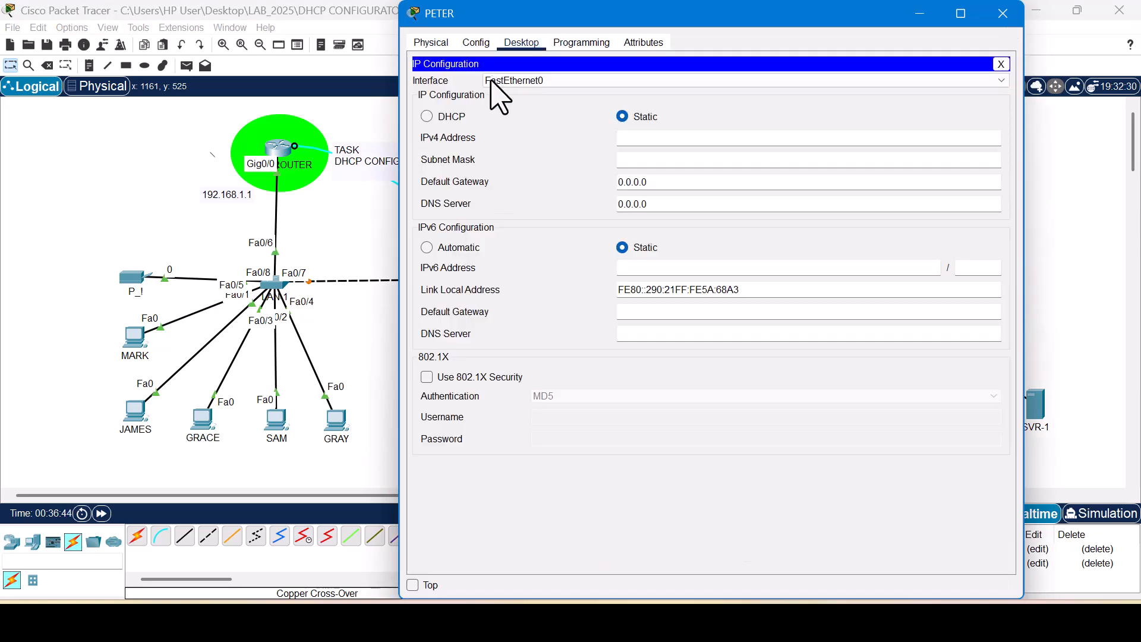
{"action": "left_click", "coordinate": [440, 119]}
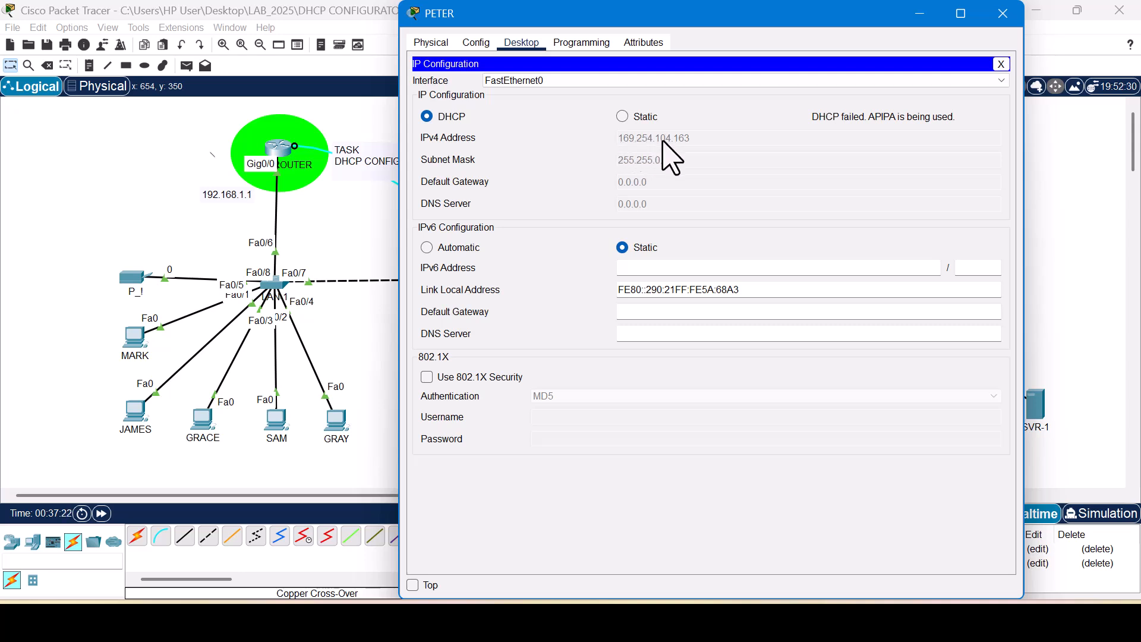
{"action": "left_click", "coordinate": [622, 116]}
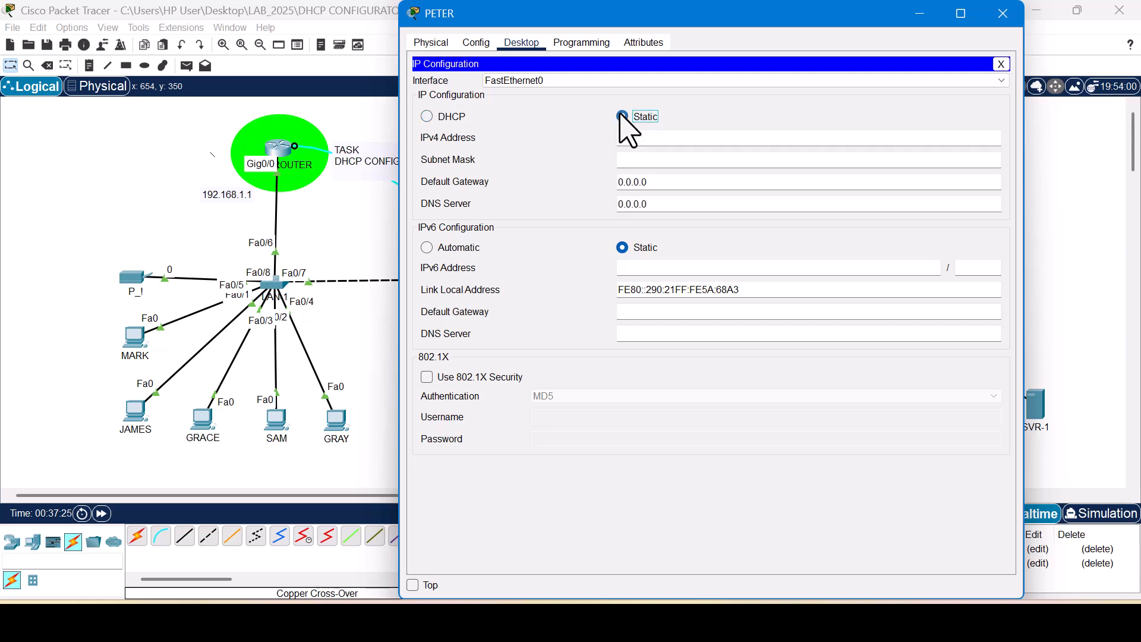
{"action": "left_click", "coordinate": [428, 117]}
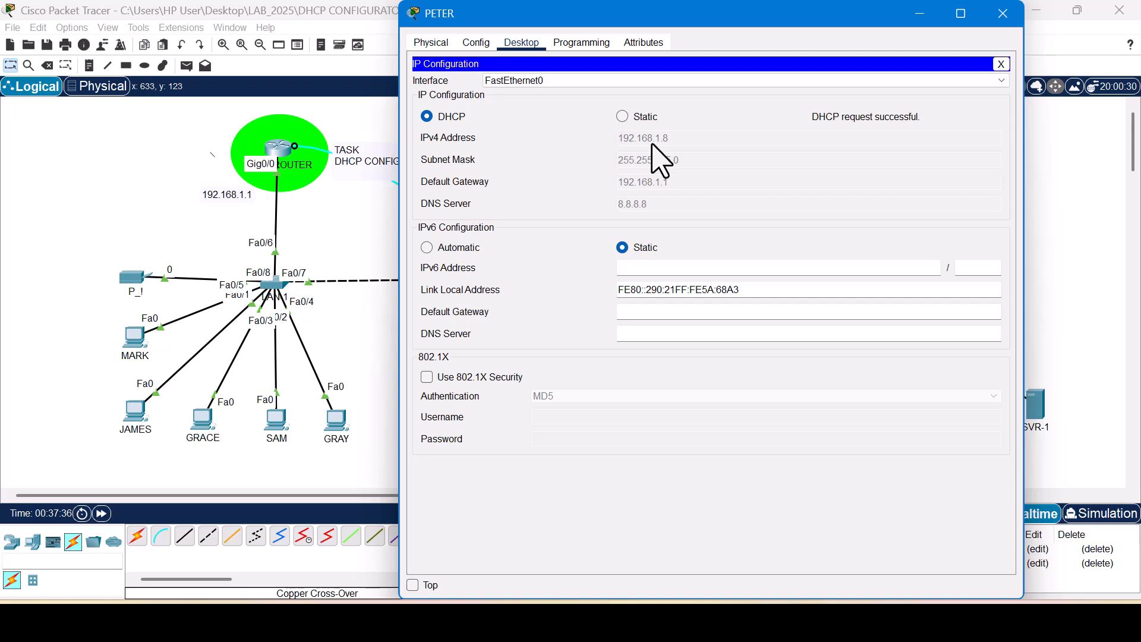
{"action": "left_click", "coordinate": [1005, 13]}
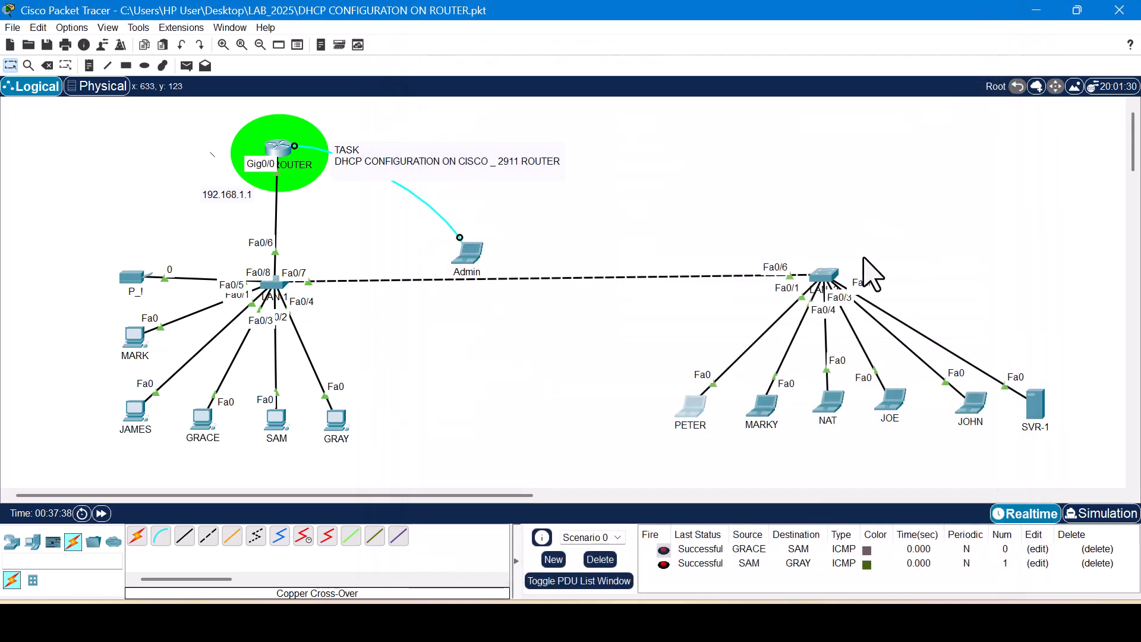
Switch the IPv4 configuration of laptop MARKY to DHCP and close its window
{"action": "left_click", "coordinate": [766, 411]}
{"action": "left_click", "coordinate": [523, 45]}
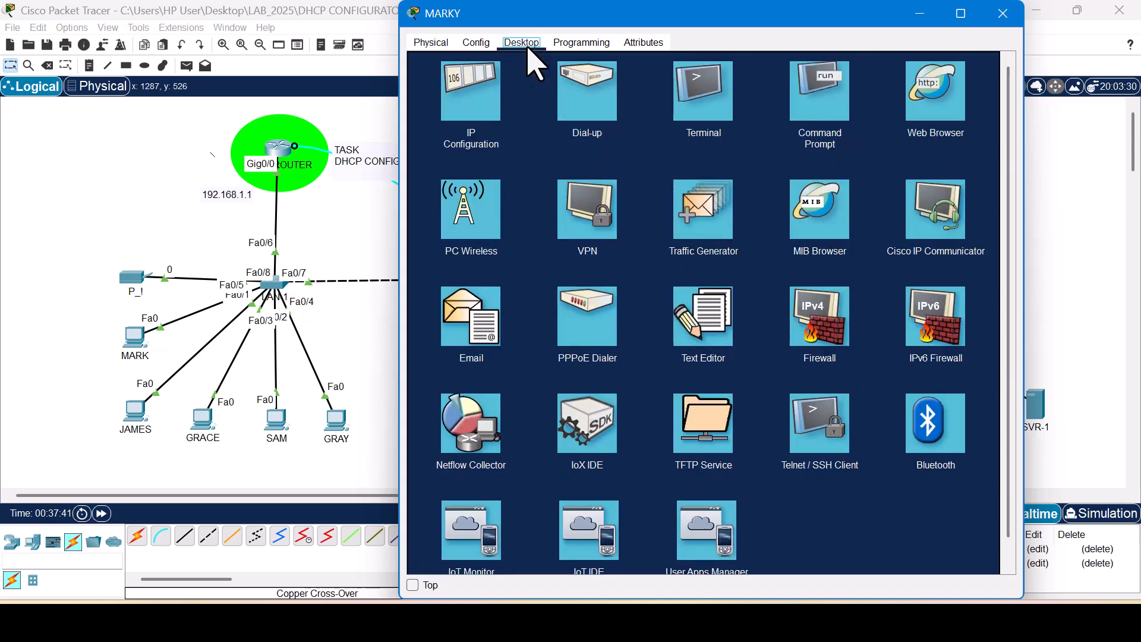
{"action": "left_click", "coordinate": [486, 101]}
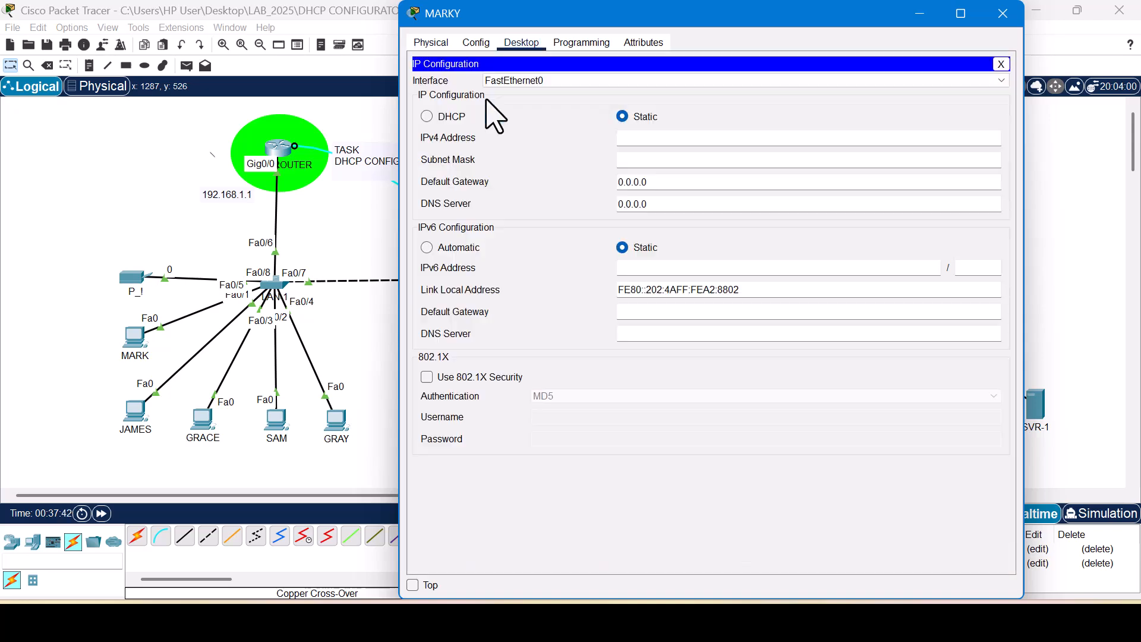
{"action": "left_click", "coordinate": [452, 117]}
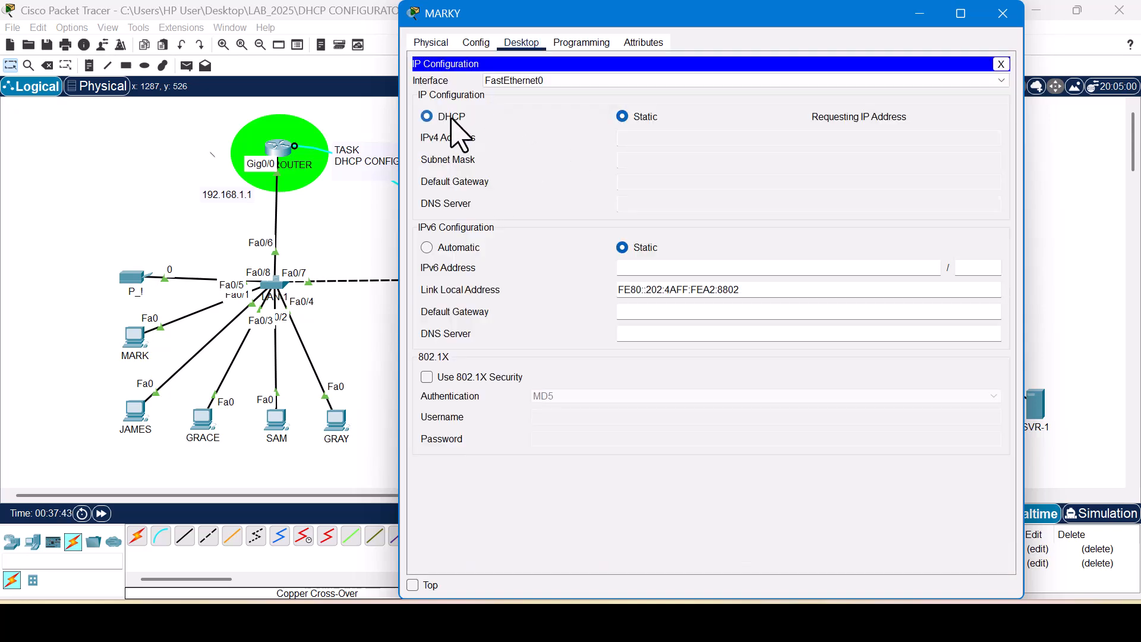
{"action": "left_click", "coordinate": [1004, 14]}
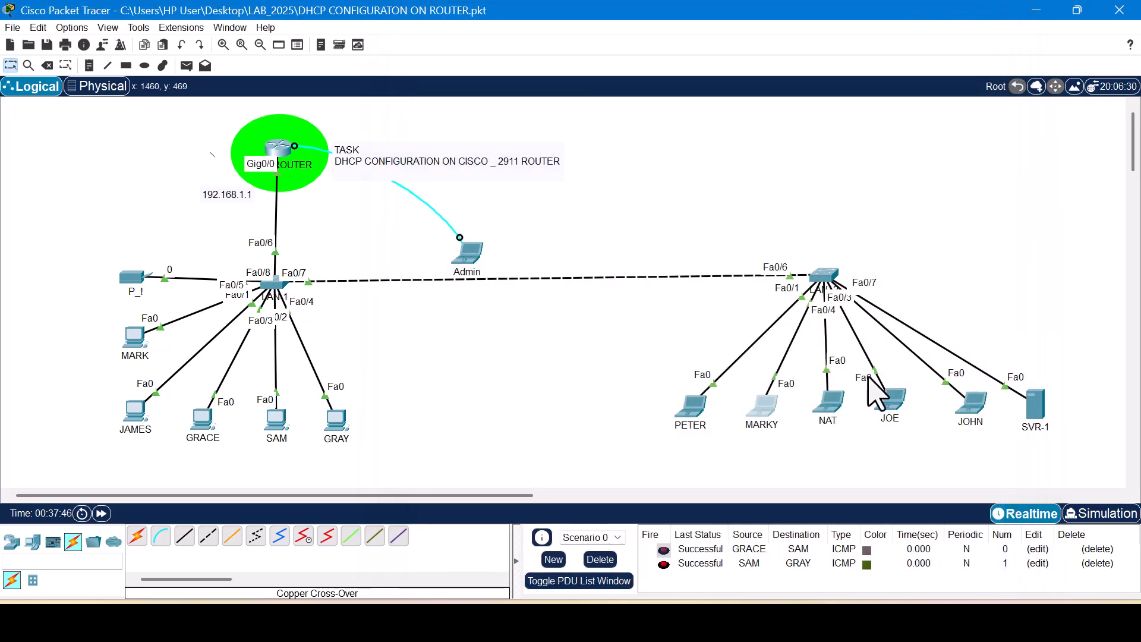
Switch the IPv4 configuration of laptop NAT to DHCP and close its window
{"action": "left_click", "coordinate": [832, 404]}
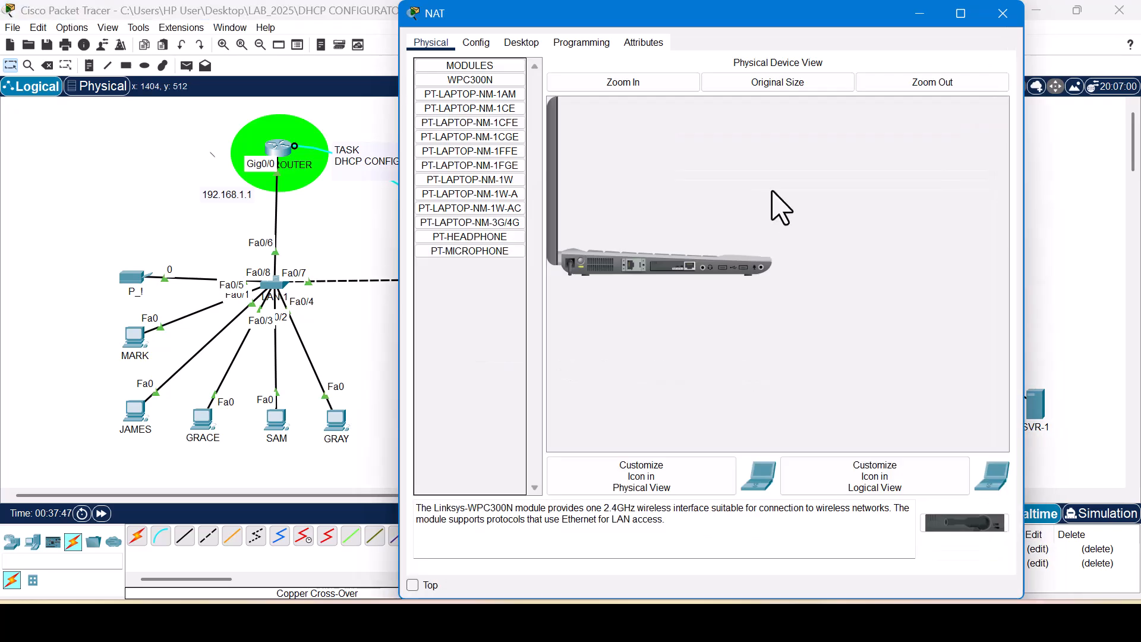
{"action": "left_click", "coordinate": [522, 43]}
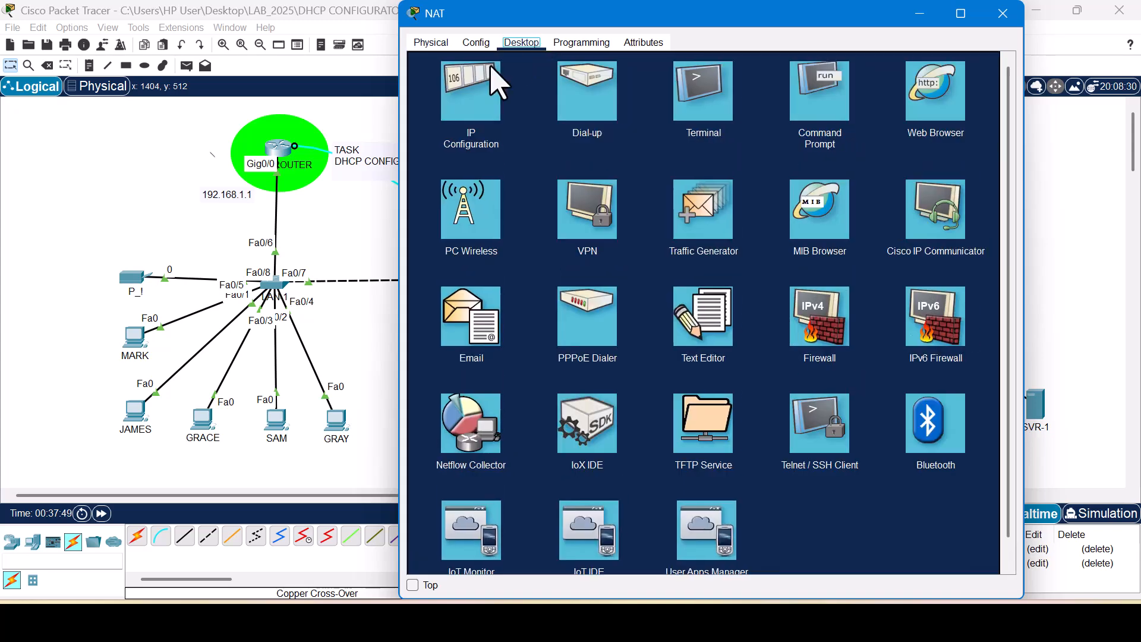
{"action": "left_click", "coordinate": [460, 113]}
{"action": "left_click", "coordinate": [441, 117]}
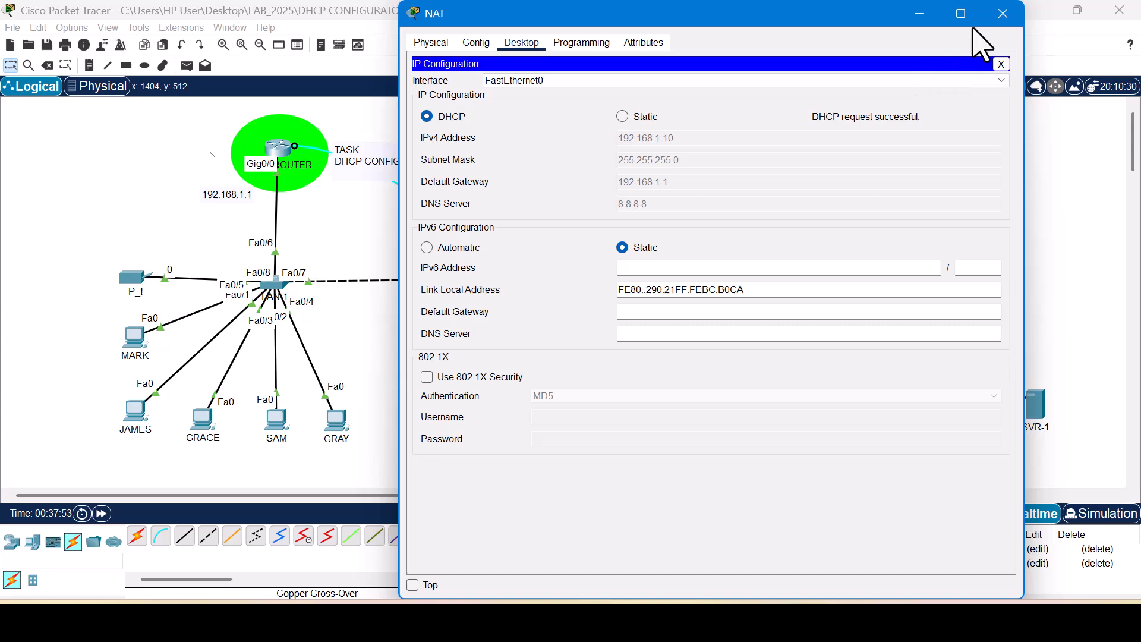
{"action": "left_click", "coordinate": [1004, 13]}
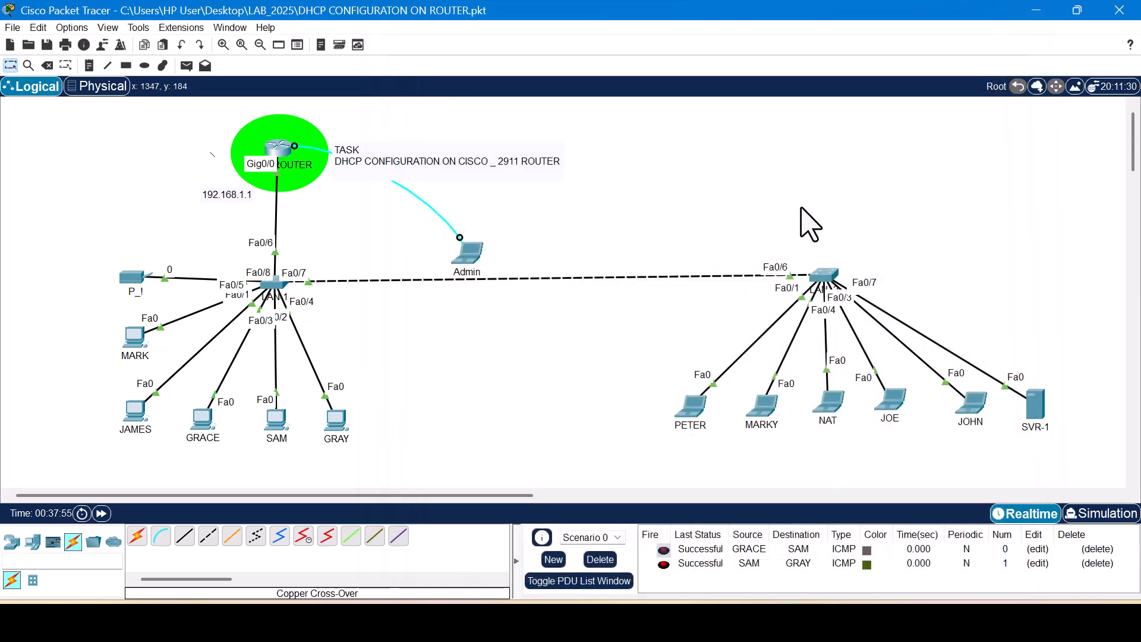
Switch the IPv4 configuration of laptop JOE to DHCP and close its window
{"action": "left_click", "coordinate": [889, 407]}
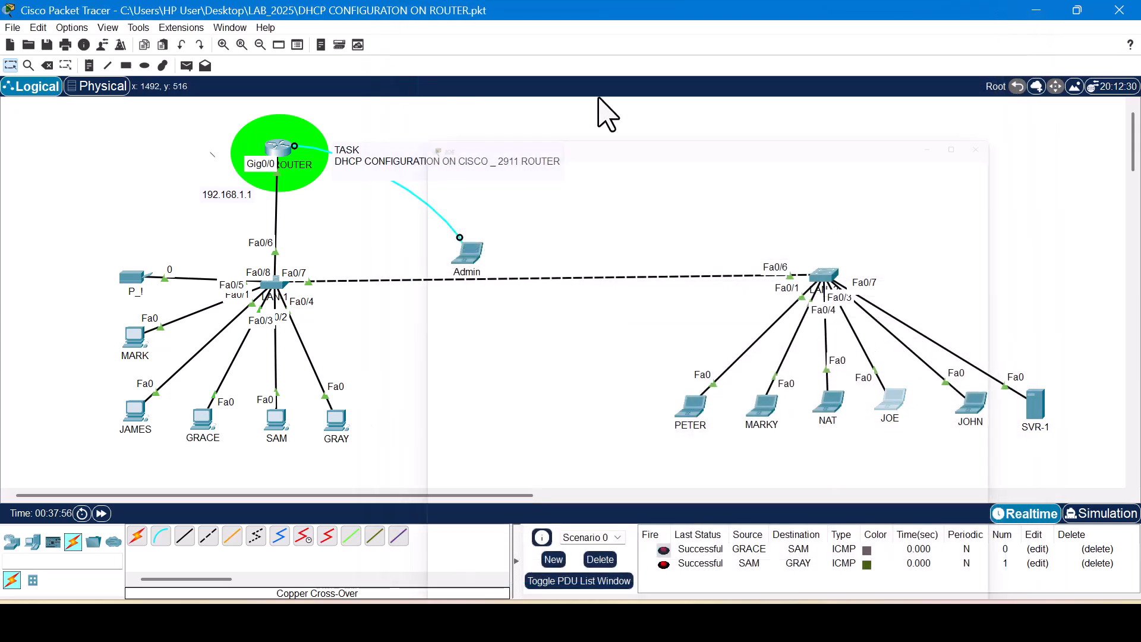
{"action": "left_click", "coordinate": [518, 48]}
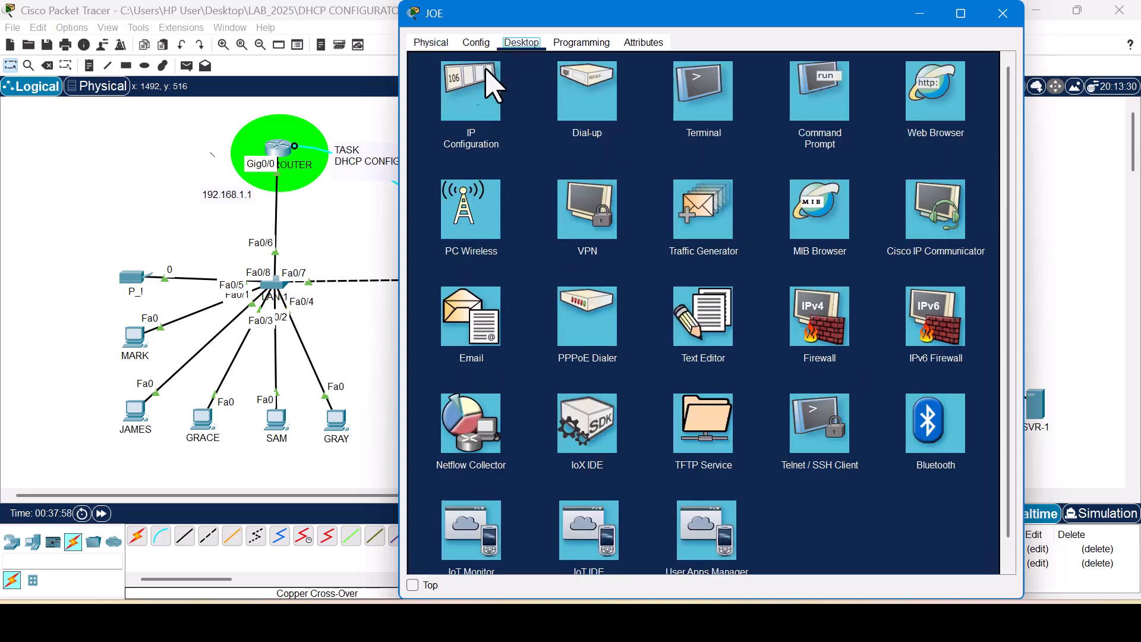
{"action": "left_click", "coordinate": [470, 92]}
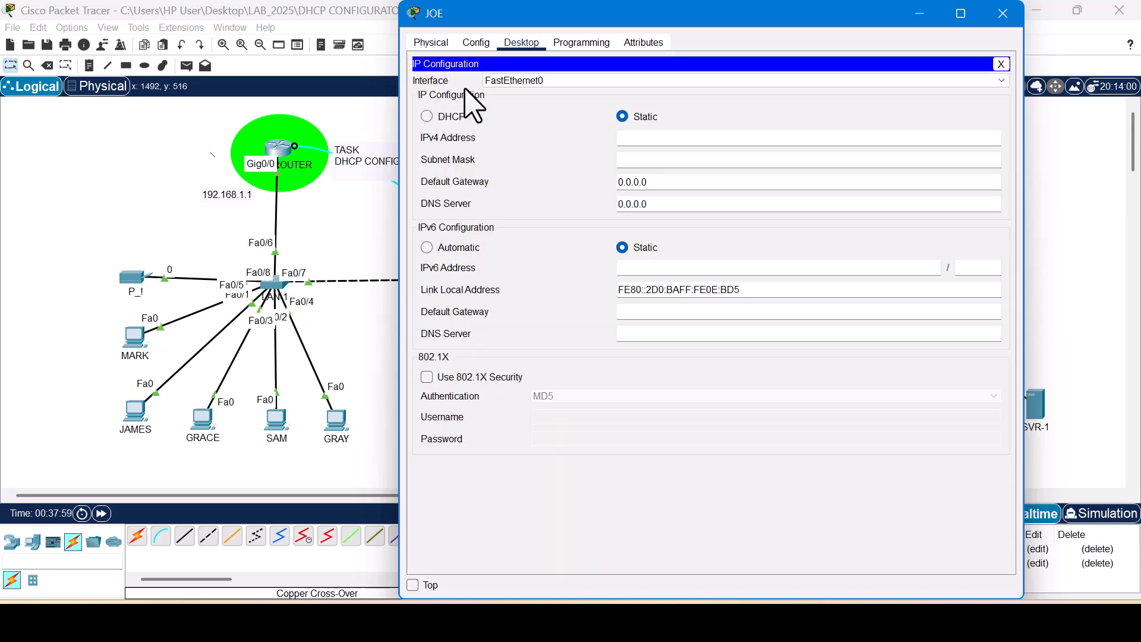
{"action": "left_click", "coordinate": [450, 118]}
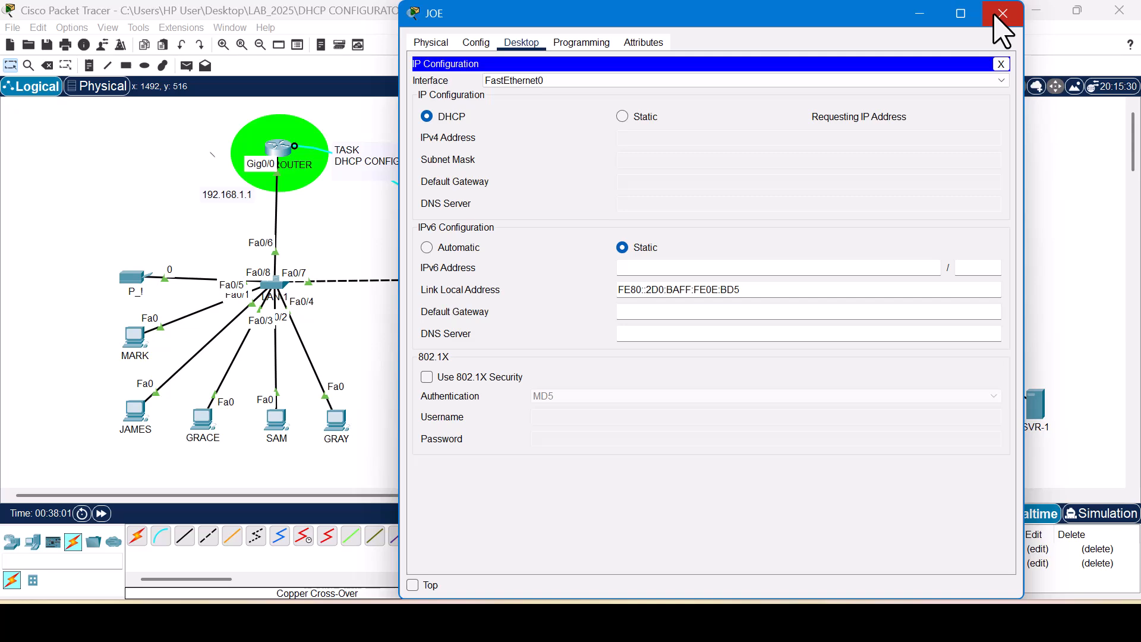
{"action": "left_click", "coordinate": [1003, 29]}
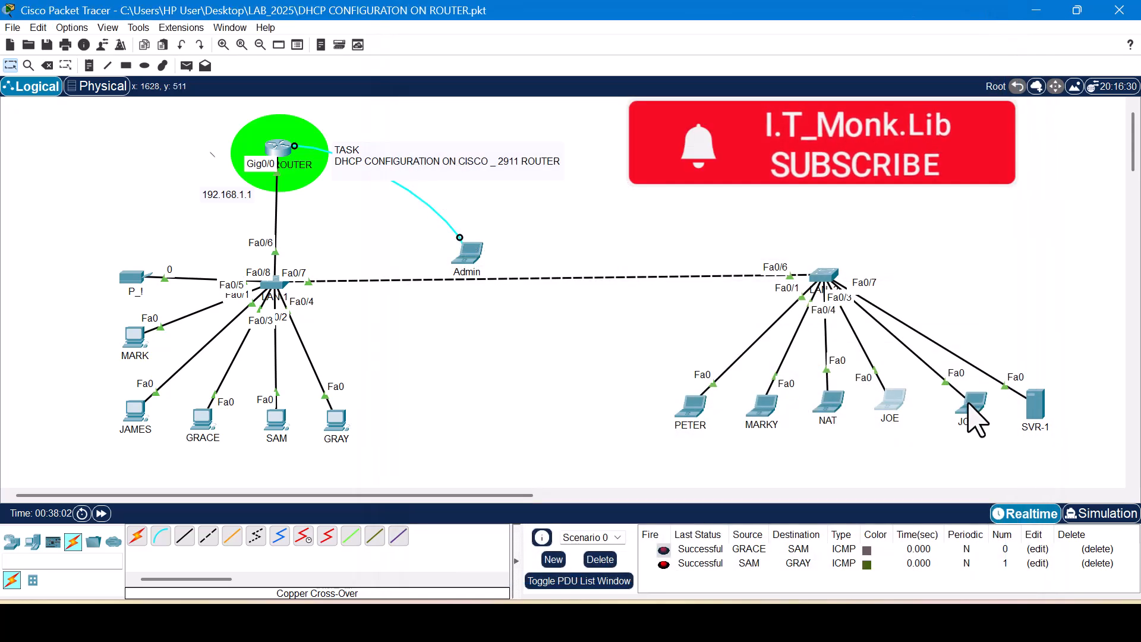
Switch the IPv4 configuration of laptop JOHN to DHCP and close its window
{"action": "left_click", "coordinate": [974, 409]}
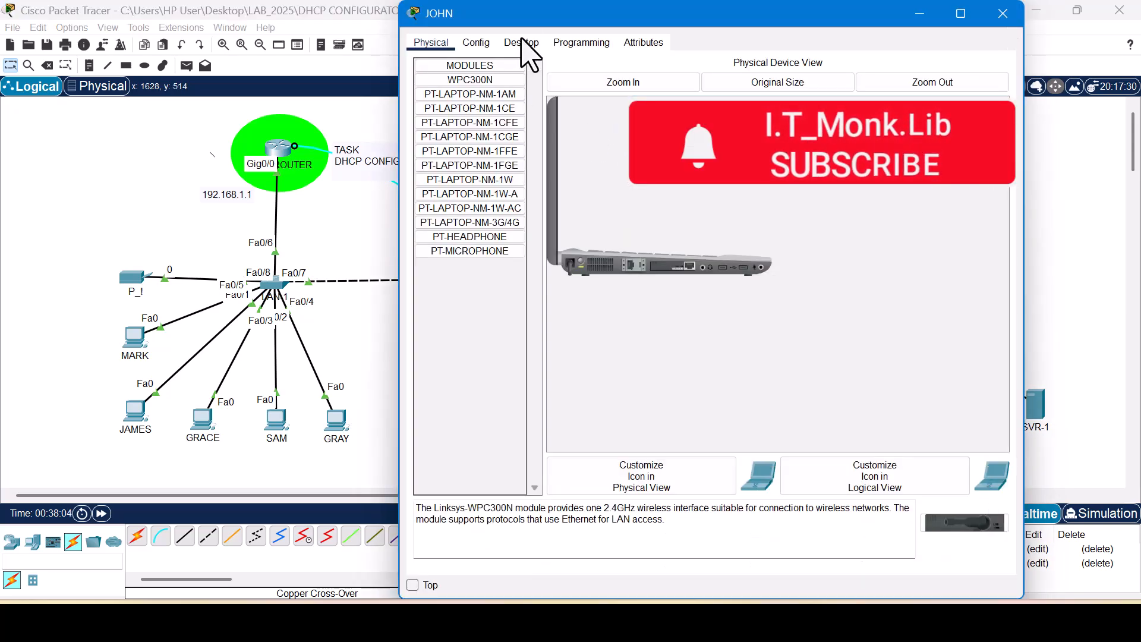
{"action": "left_click", "coordinate": [521, 43]}
{"action": "left_click", "coordinate": [489, 105]}
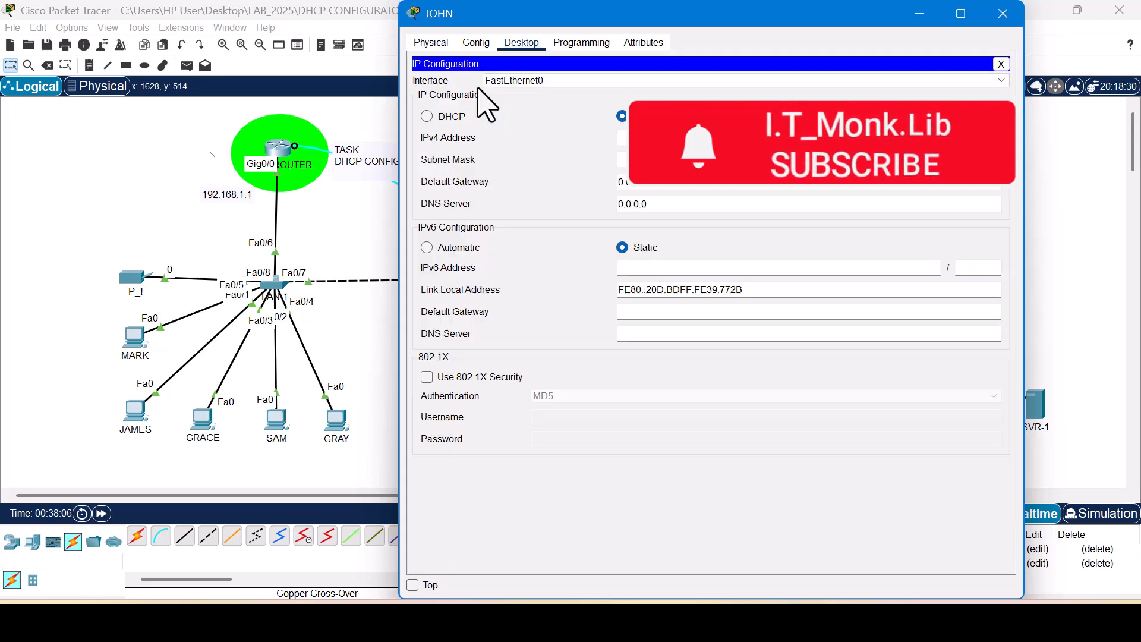
{"action": "left_click", "coordinate": [442, 119]}
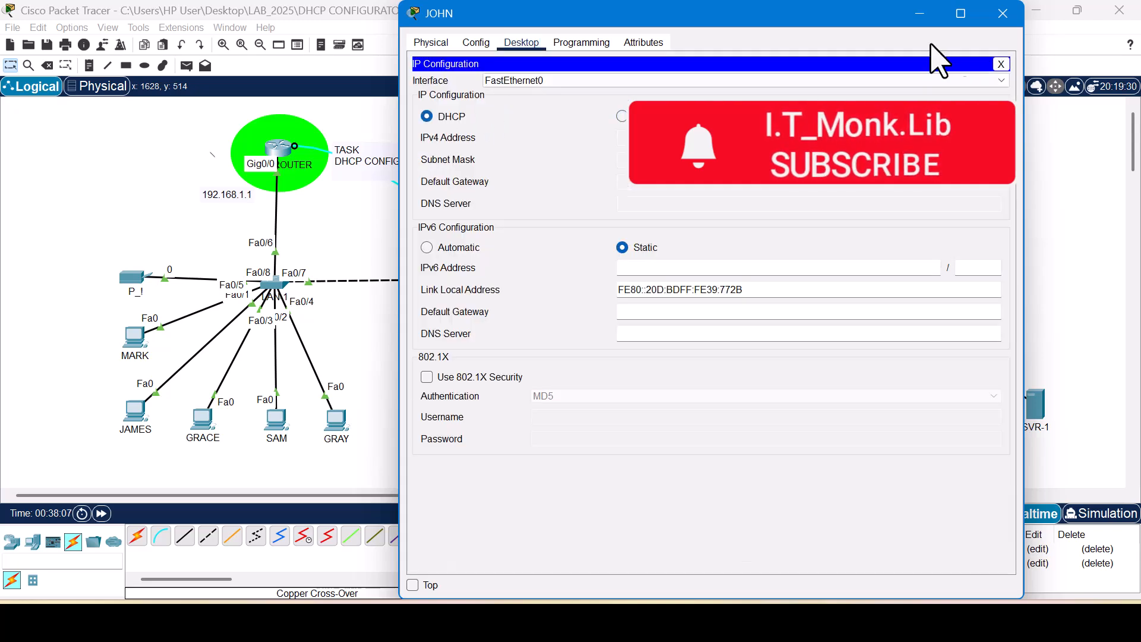
{"action": "left_click", "coordinate": [1005, 16]}
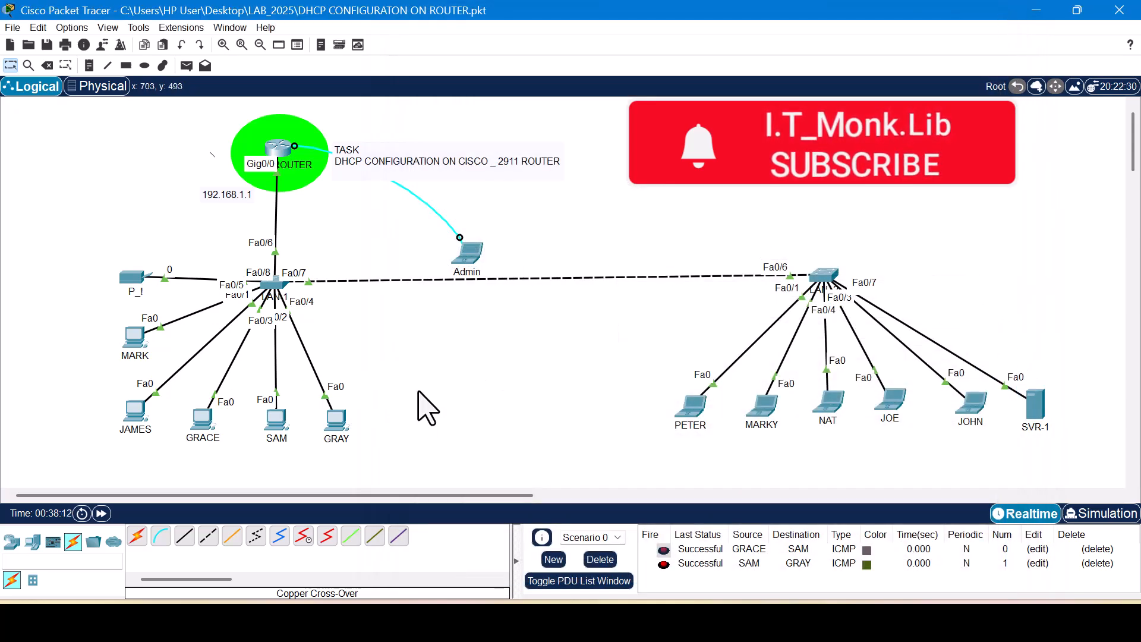
Send a simple PDU from PC GRAY to laptop PETER and check its status in the PDU list
{"action": "left_click", "coordinate": [179, 67]}
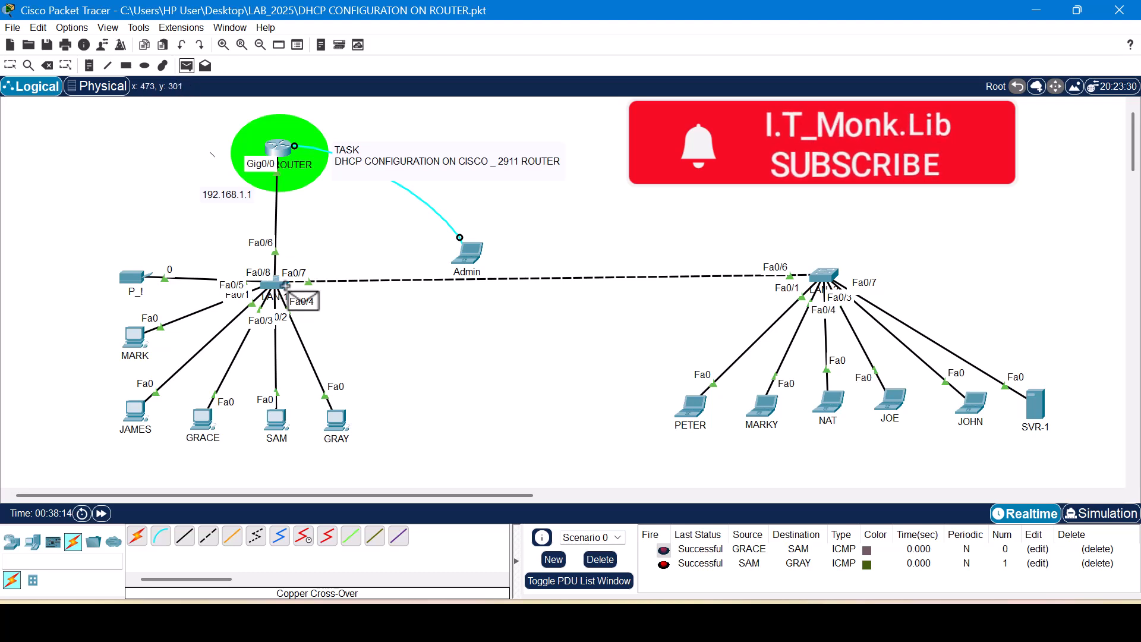
{"action": "left_click", "coordinate": [336, 419]}
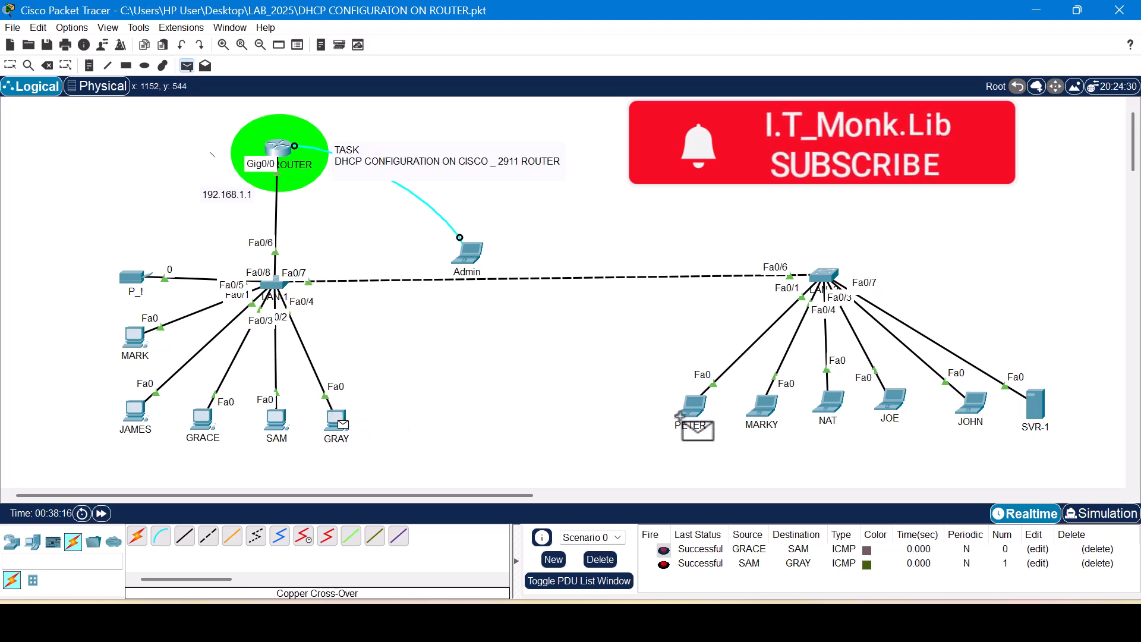
{"action": "left_click", "coordinate": [692, 408]}
{"action": "left_click", "coordinate": [718, 581]}
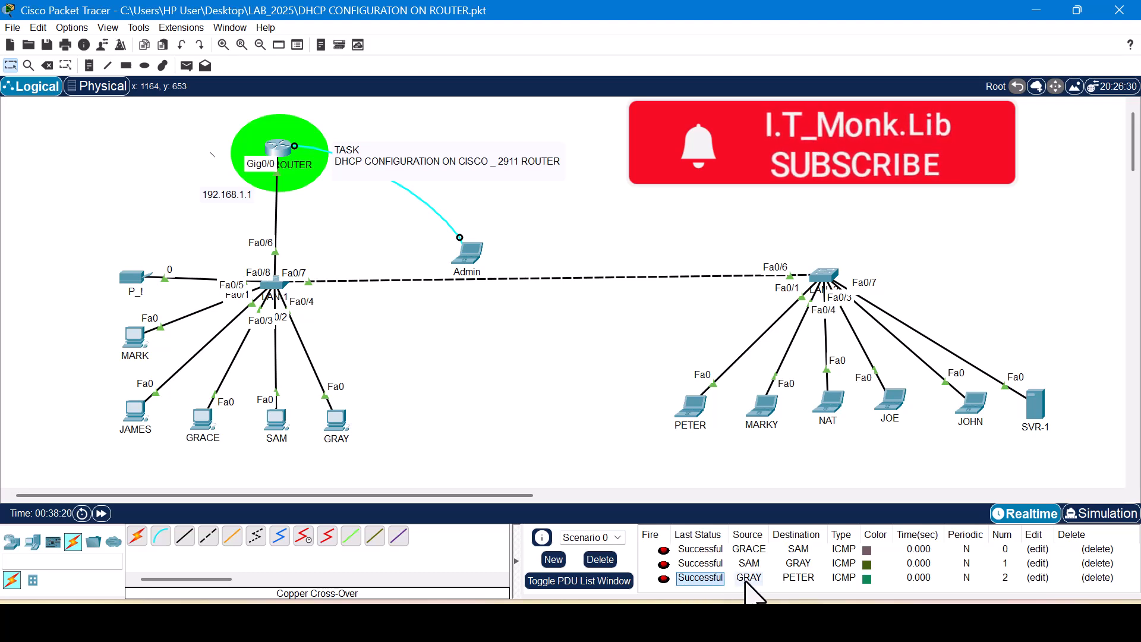
Move the Admin laptop slightly up, closer to the TASK note, and delete Scenario 0 with all its PDUs
{"action": "left_click", "coordinate": [476, 249]}
{"action": "left_click_drag", "start_coordinate": [476, 249], "coordinate": [493, 212]}
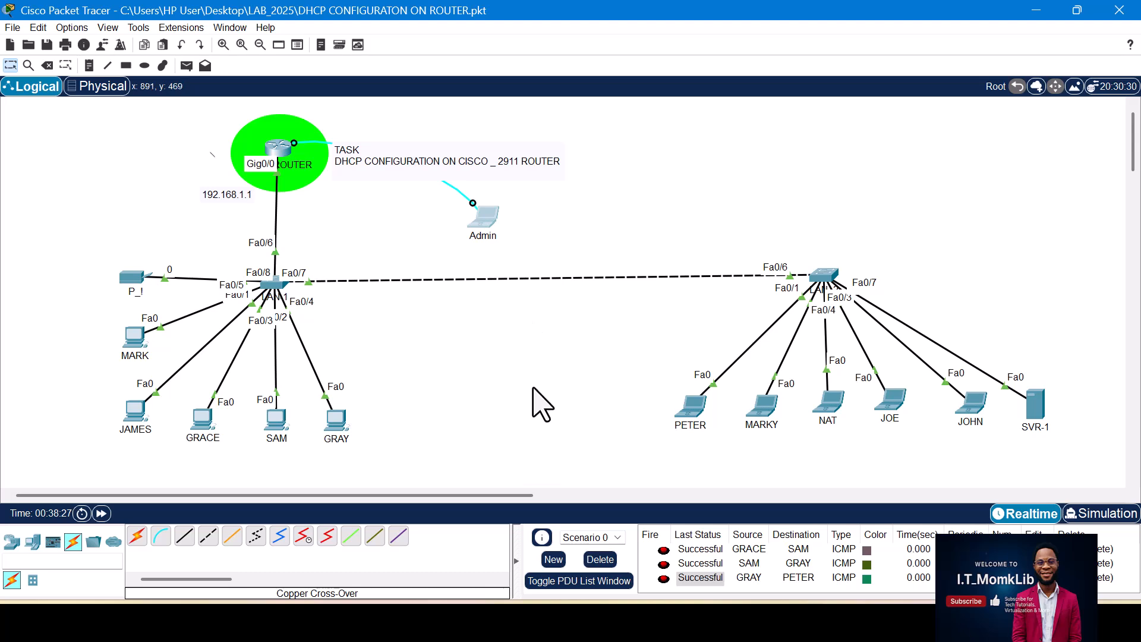
{"action": "left_click", "coordinate": [601, 561]}
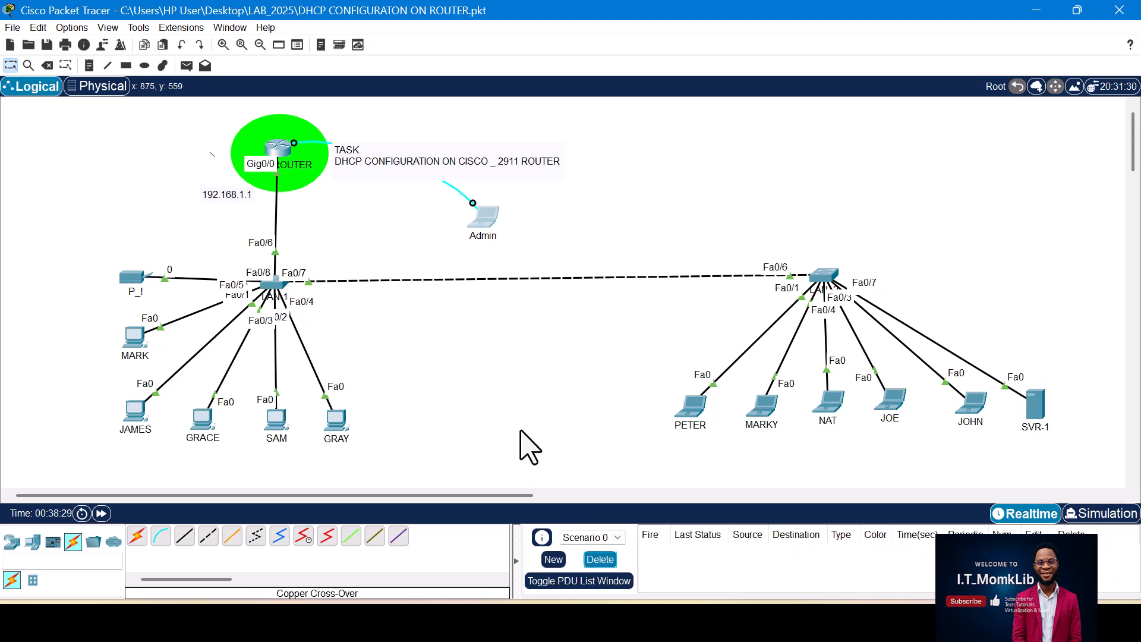